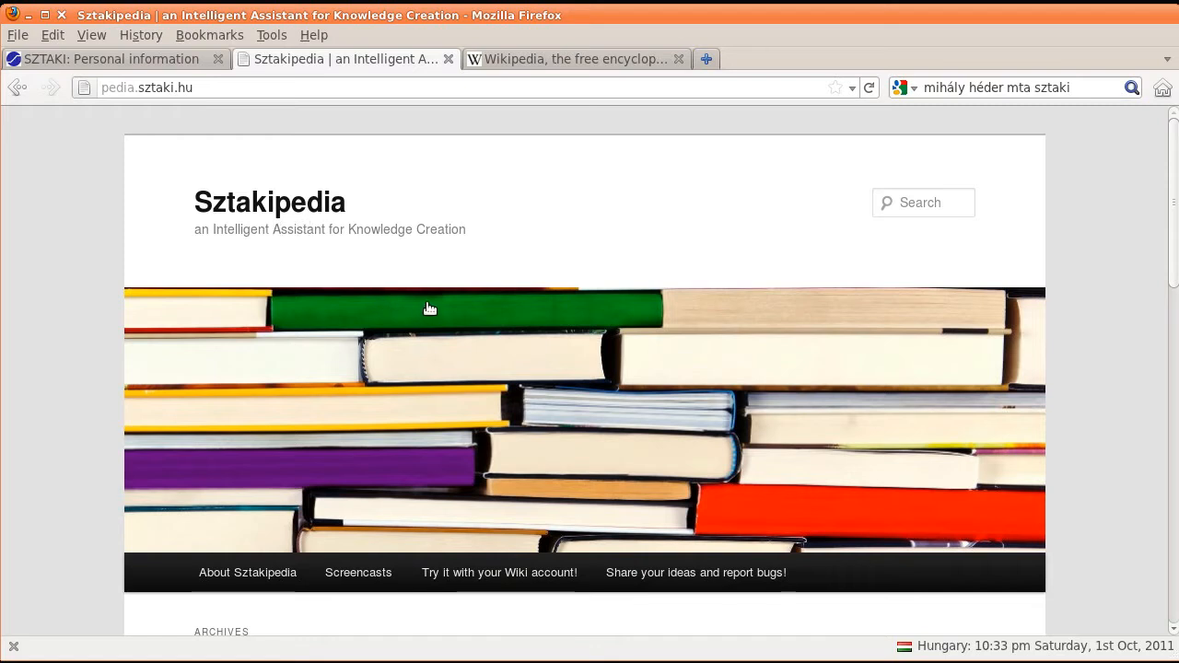
# Step: Open the Sztakipedia Sandbox subpage of the Wikipedia user page for editing
pyautogui.click(479, 58)
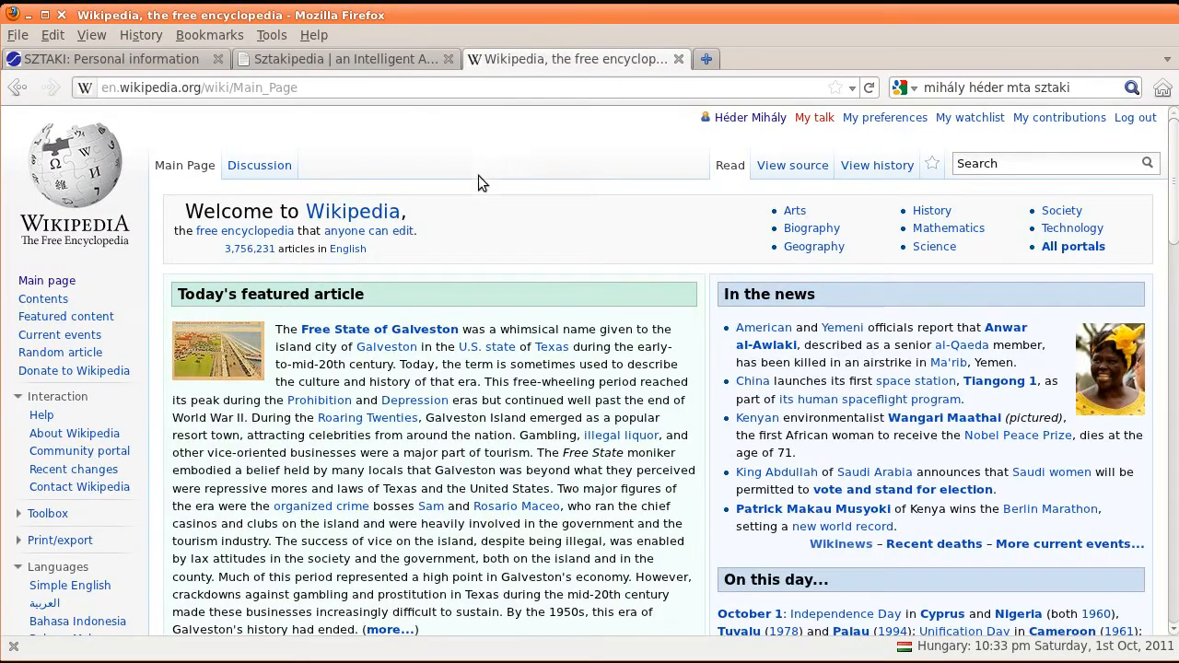
pyautogui.click(732, 119)
pyautogui.click(335, 269)
pyautogui.click(784, 171)
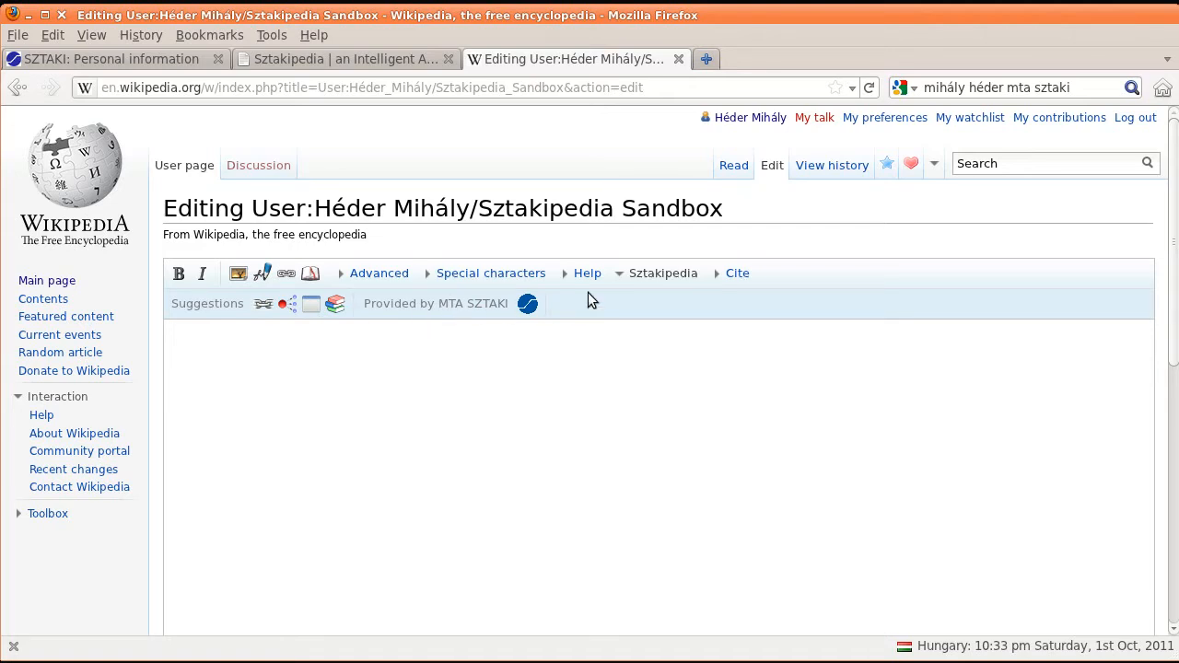
# Step: Keep the Sztakipedia suggestion tools displayed and fill the empty page with the article text about the book Knowledge and Computing
pyautogui.click(737, 272)
pyautogui.click(651, 279)
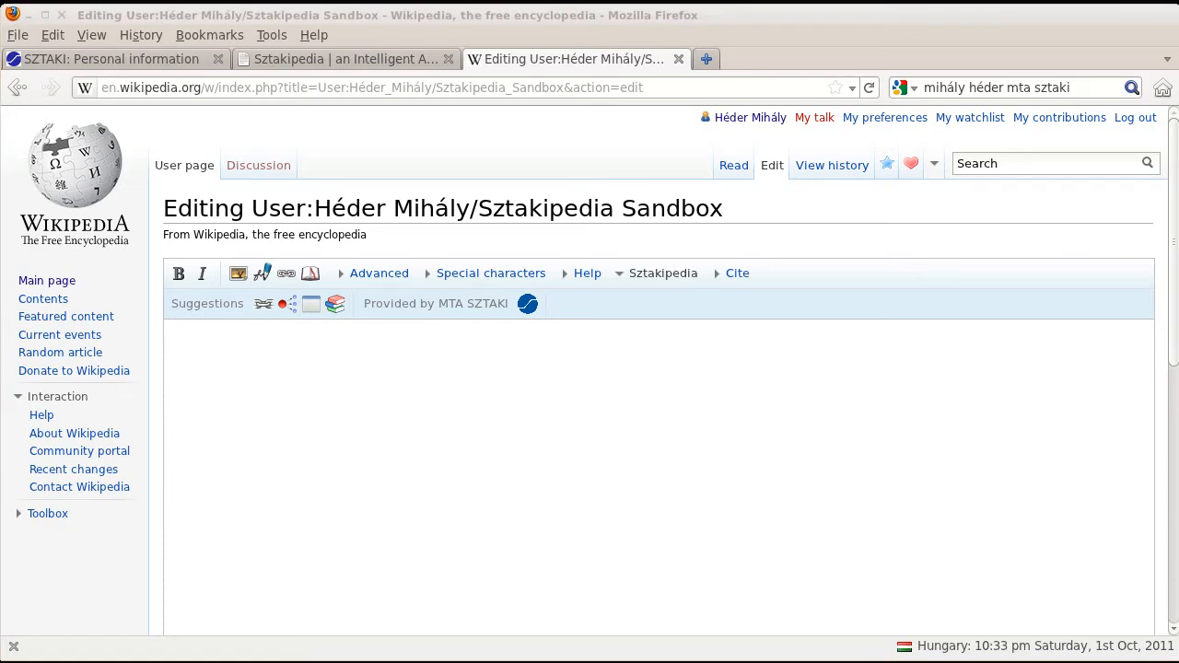
pyautogui.click(252, 413)
pyautogui.write('Knowledge and Computing is a book about computer epistemology written by Tibor Vámos.  Computer Epistemology is a very special branch of epistemology since it deals with the possible approaches to the knowledge of computers.  All the key questions of epistemology resurfaces in this topic. However, since computers are subjects of the engineering discipline, many of these are not purely analytical questions any more. These questions concern how we should design Computer Epistemology itself:  What should computer knowledge be? How is it structured? How do we make it acquired by computers? How do we make computers to use it well?  There are, of course rather philosophical questions left:  What is the ontological status of the elements of computer knowledge? What is the relation between computer and human knowledge? How can computer knowledge be verified?')
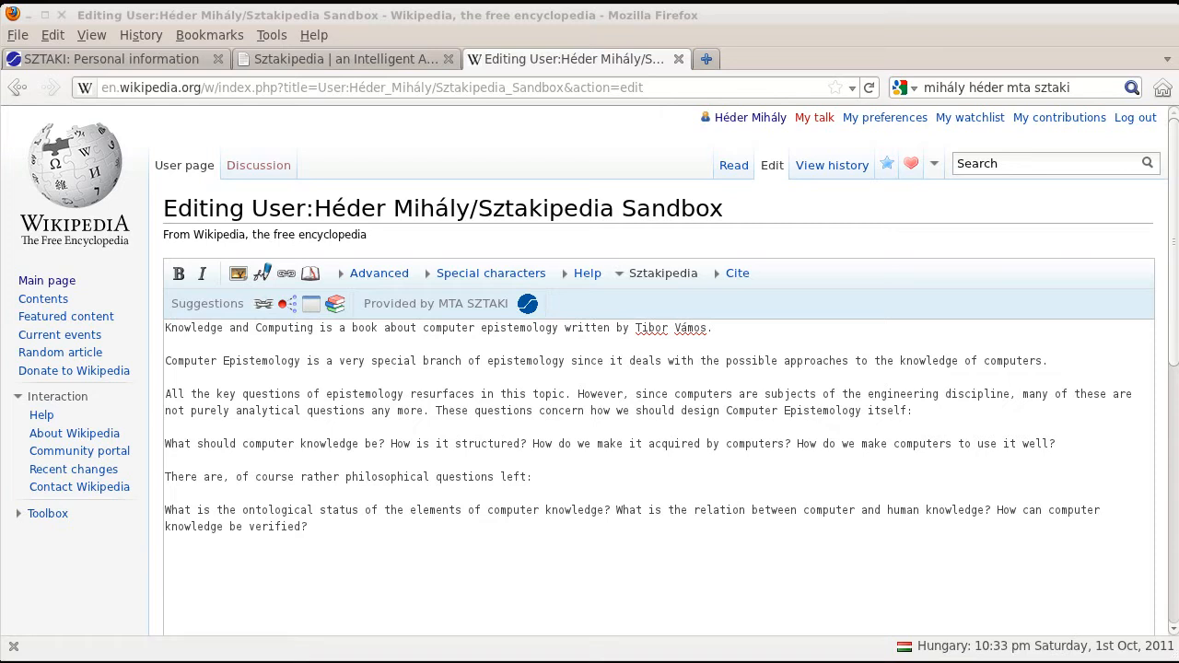
# Step: Insert the suggested internal links for "epistemology" and "Knowledge" in the article's first sentence
pyautogui.click(264, 305)
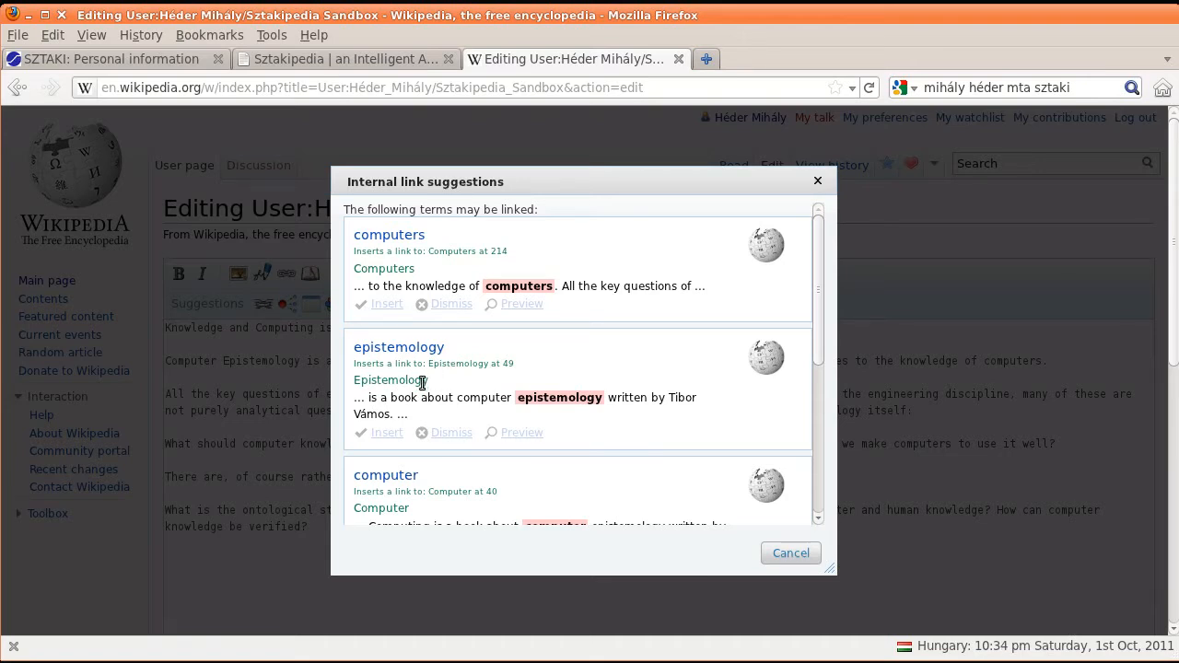
pyautogui.click(380, 432)
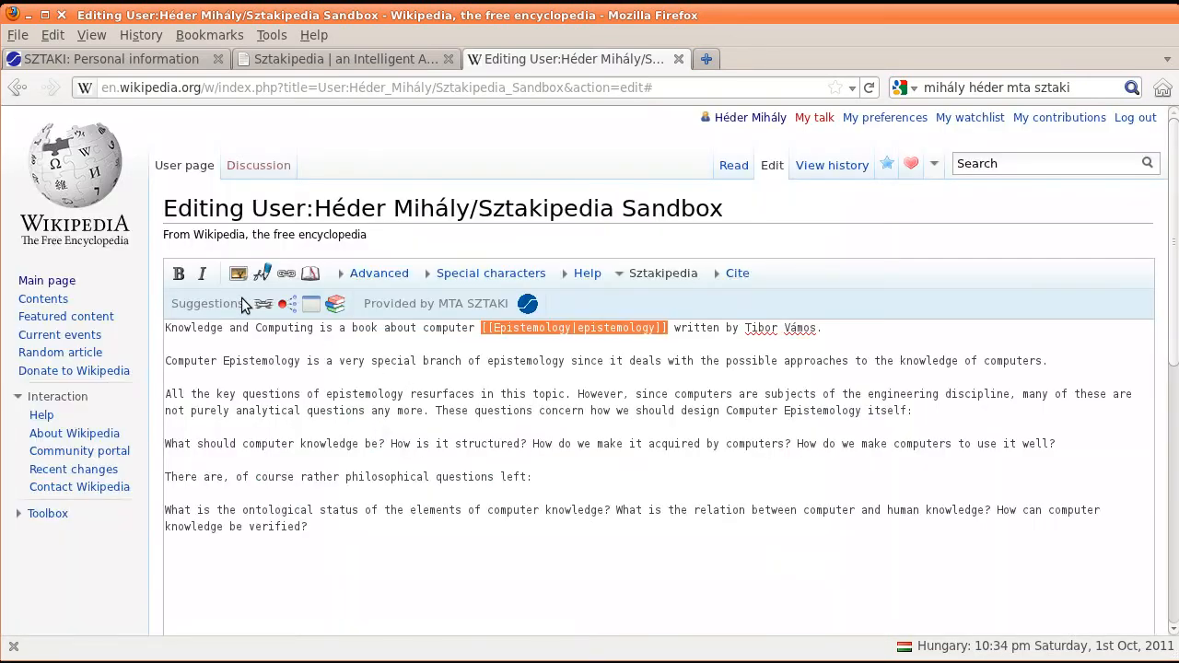
pyautogui.click(265, 304)
pyautogui.scroll(-3, 405, 424)
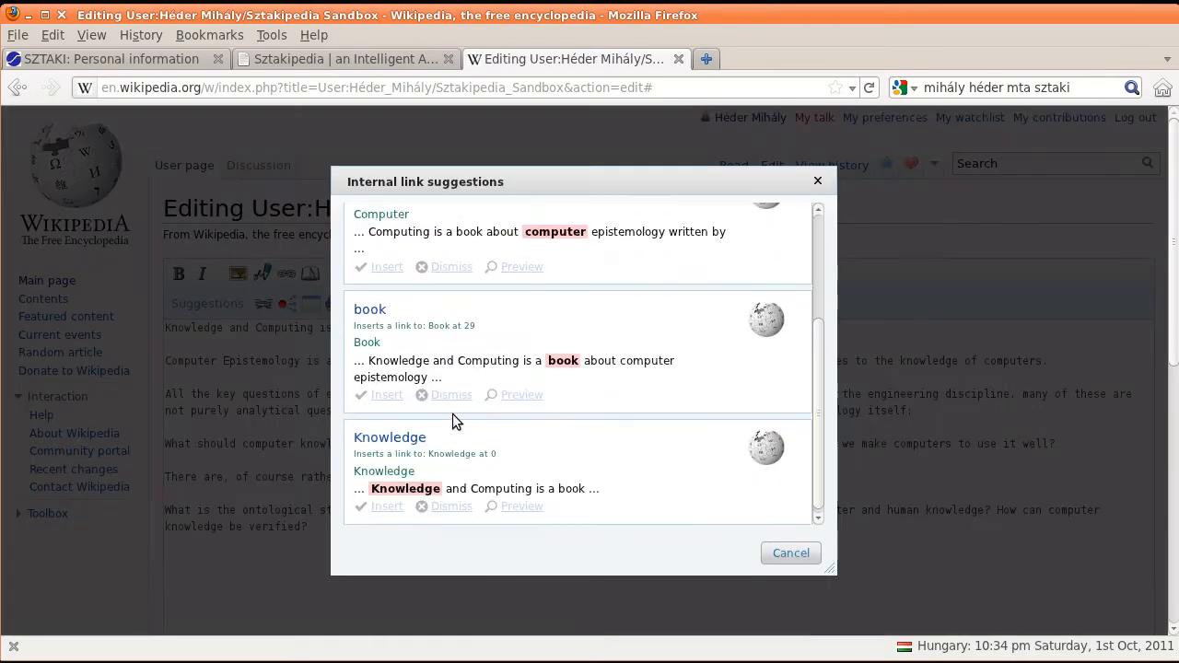
pyautogui.click(386, 501)
pyautogui.click(243, 359)
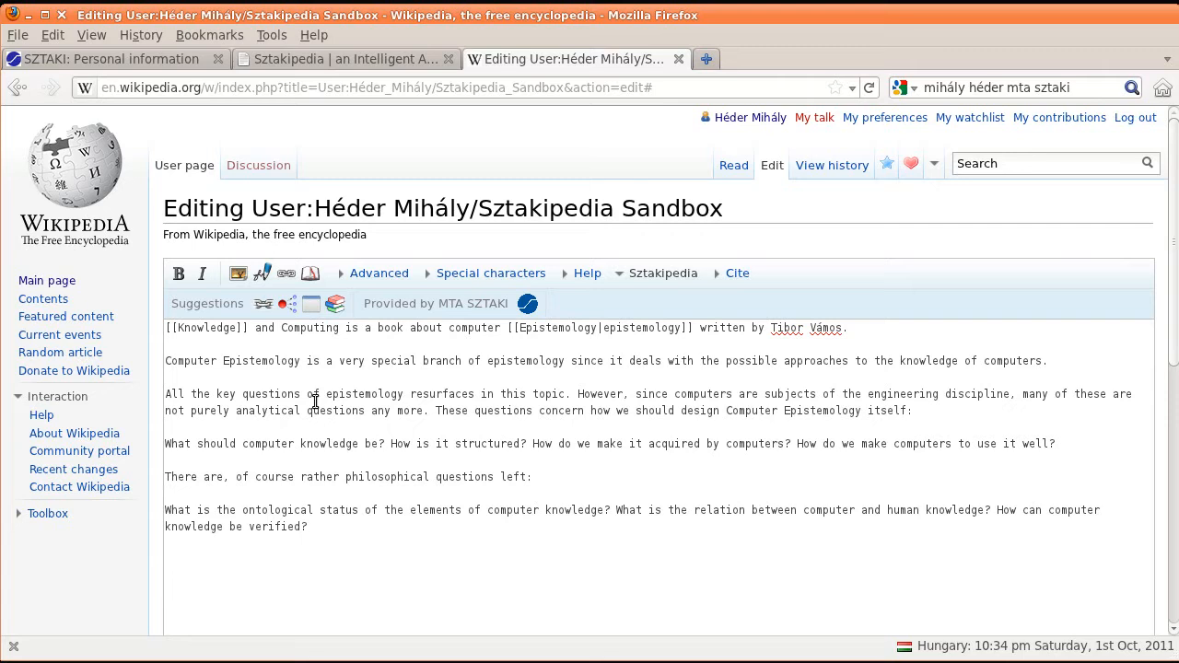
# Step: Get category suggestions for the article and insert Category:Computer_books
pyautogui.click(287, 305)
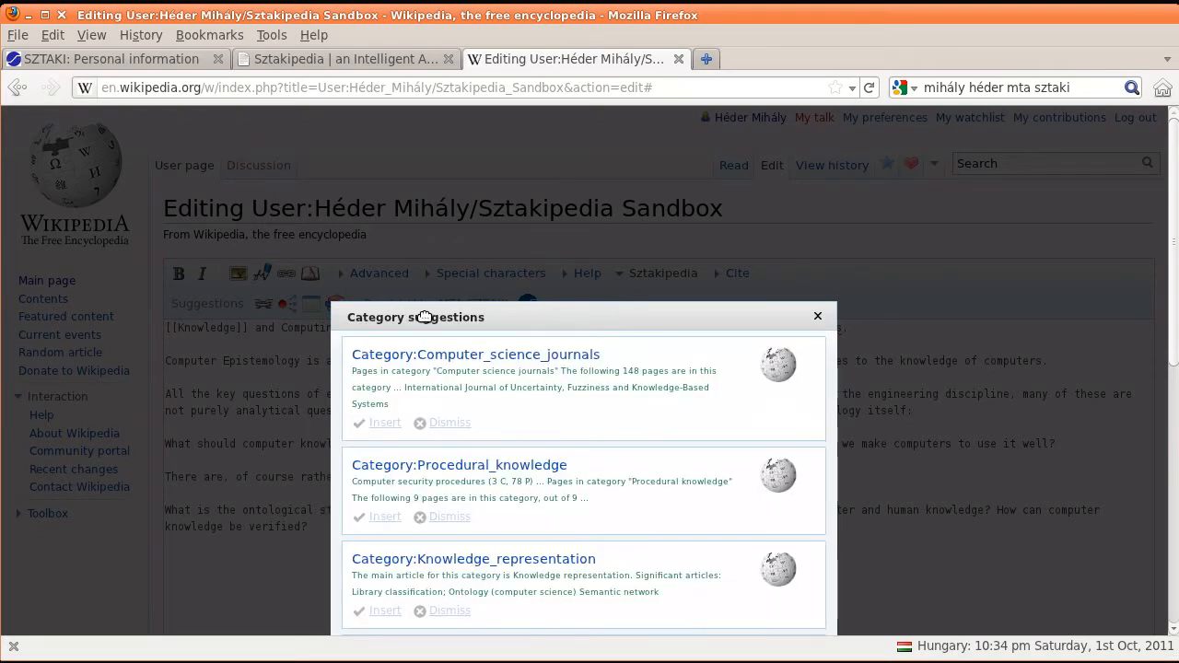
pyautogui.moveTo(473, 302); pyautogui.dragTo(458, 128)
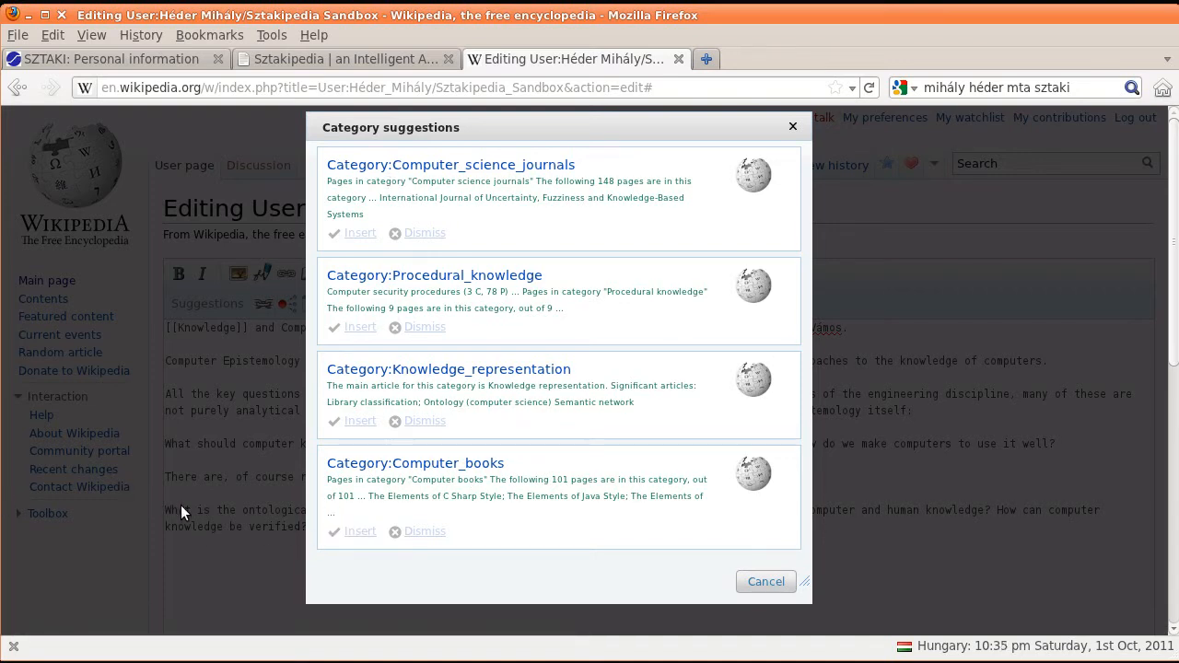
pyautogui.click(356, 532)
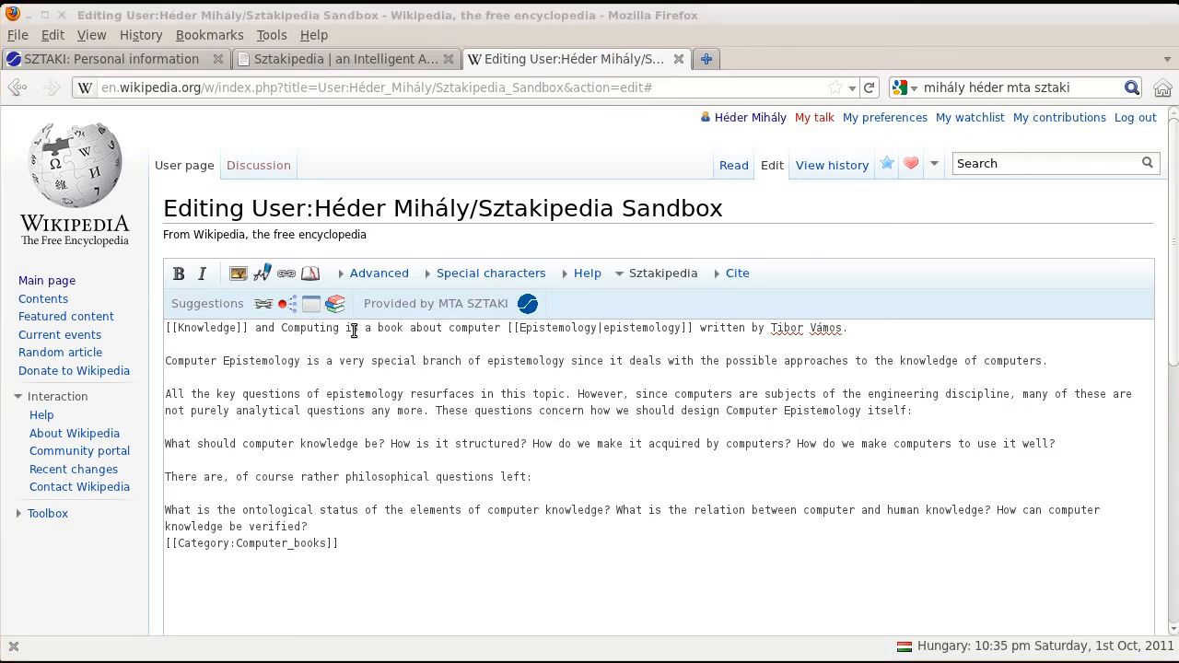
# Step: Choose the suggested Infobox_book template and set its name to "Knowledge and Computing"
pyautogui.click(311, 304)
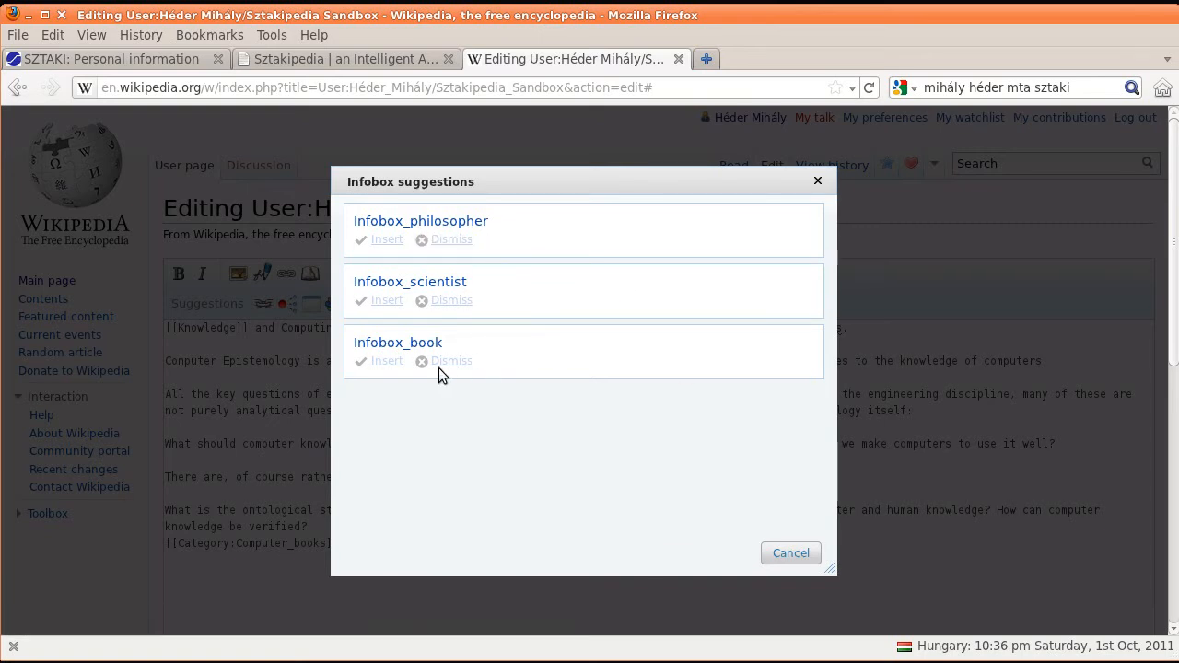
pyautogui.click(384, 363)
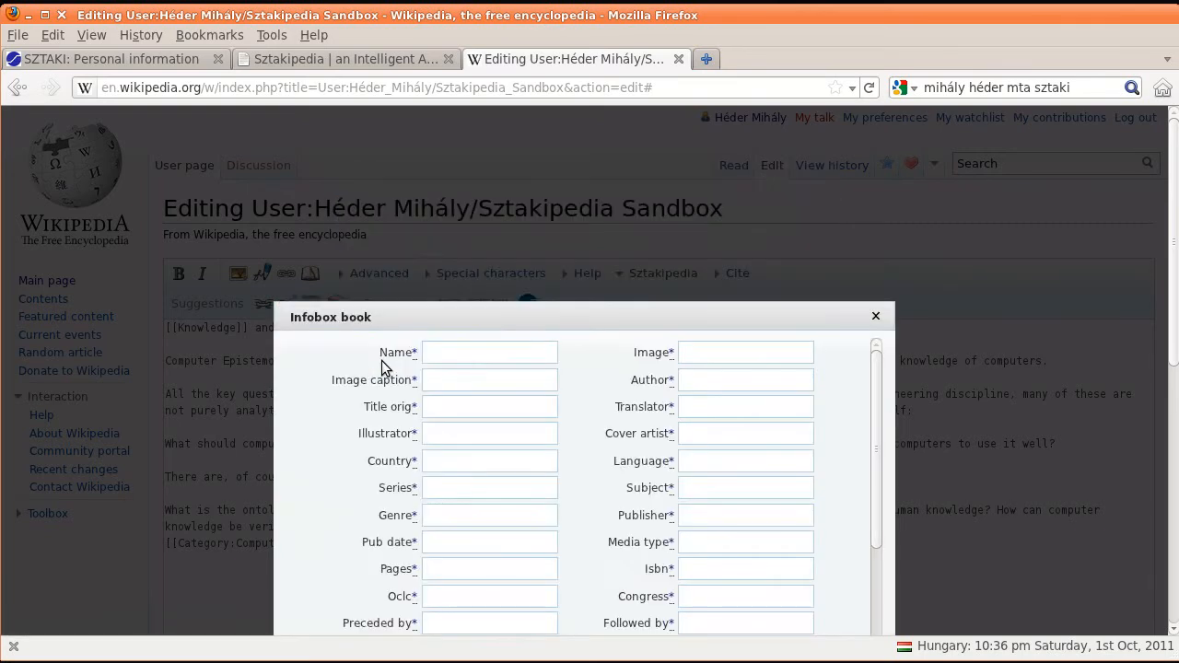
pyautogui.moveTo(432, 324); pyautogui.dragTo(408, 158)
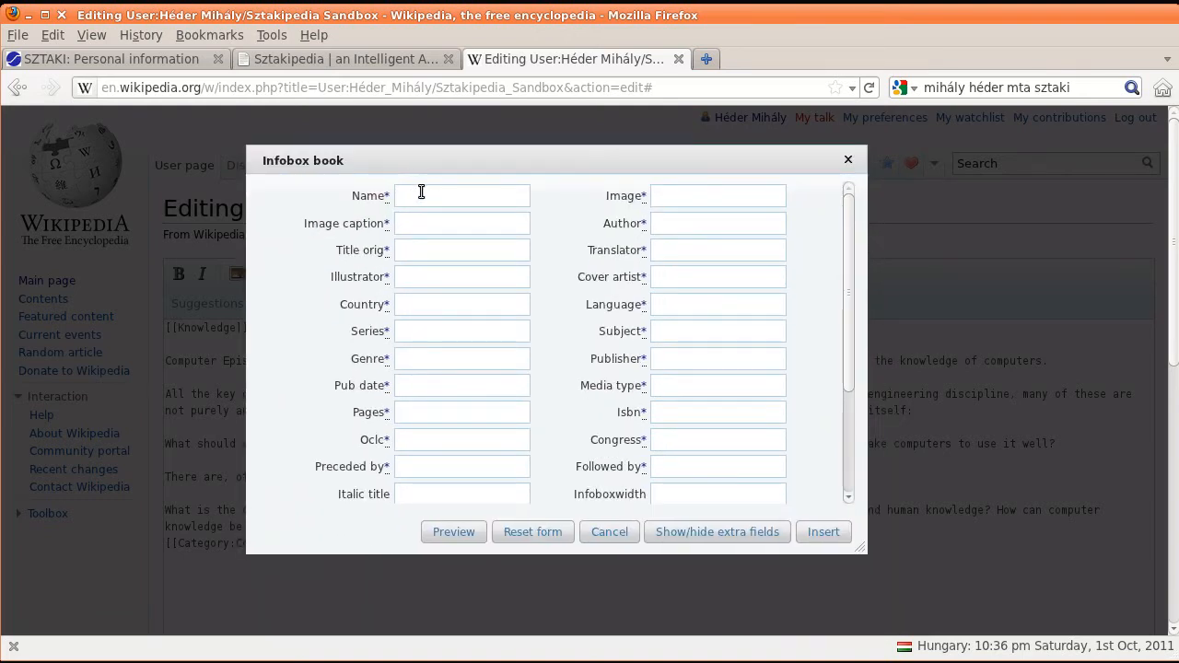
pyautogui.moveTo(384, 182)
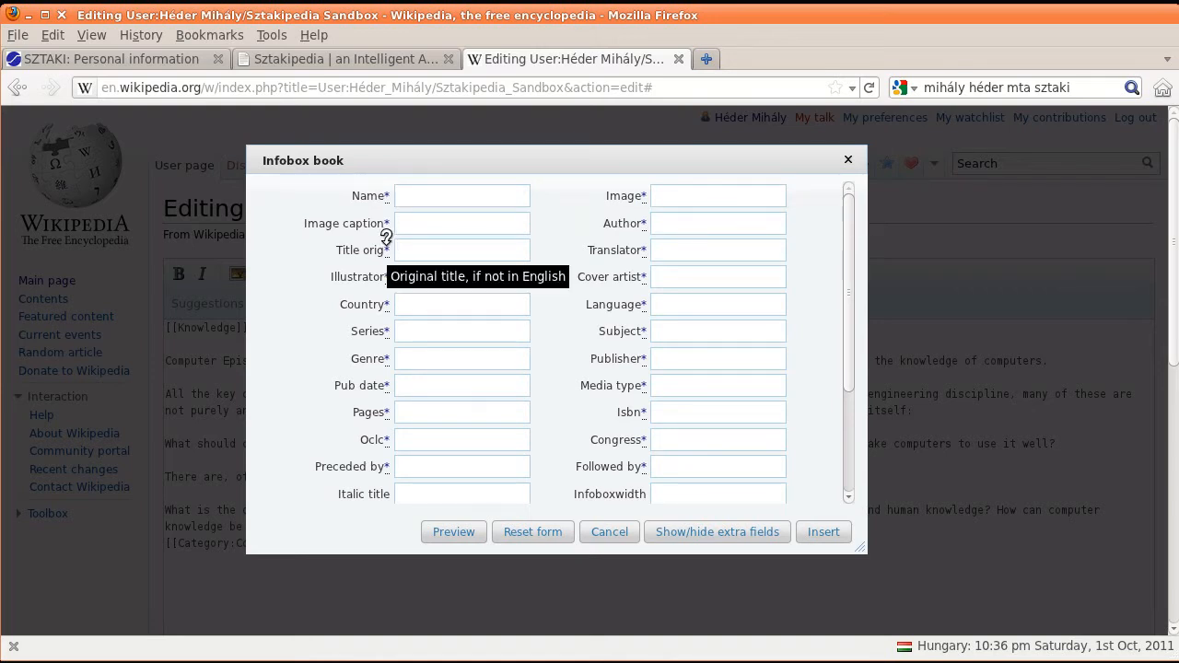
pyautogui.click(450, 188)
pyautogui.write('Knowéed')
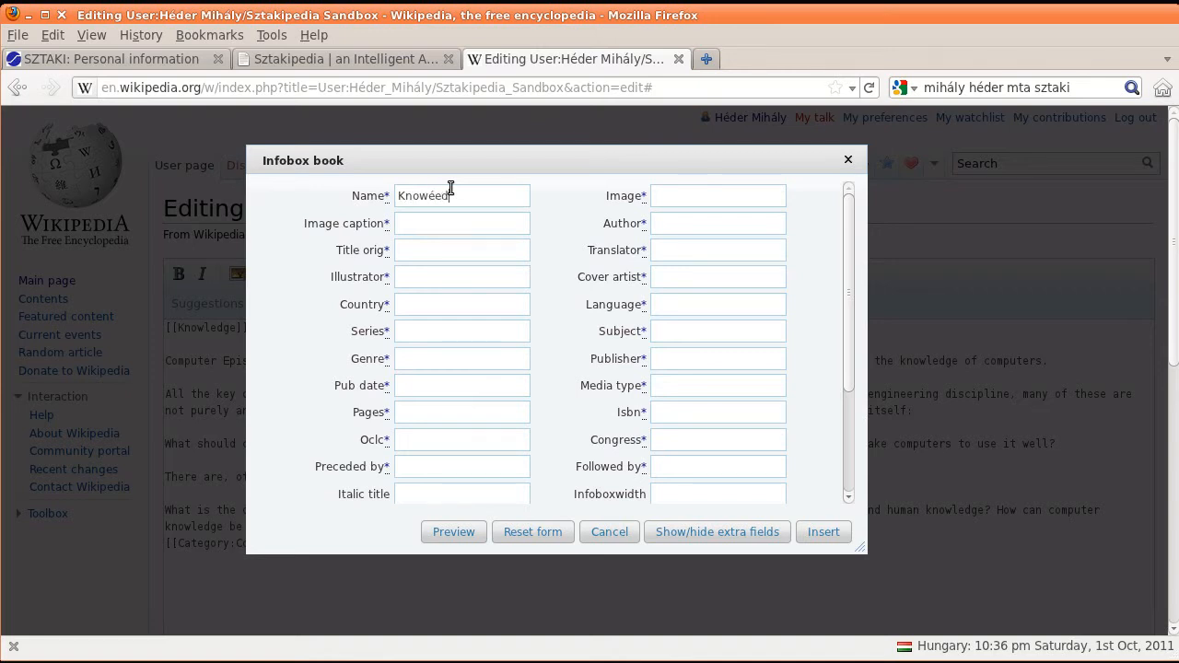
pyautogui.press('BackSpace')
pyautogui.press('BackSpace')
pyautogui.press('BackSpace')
pyautogui.write('ledge and Computing')
# Step: Fill in the infobox with the book author's name, publication date 2010 and country "Hungary, USA"
pyautogui.click(673, 224)
pyautogui.write('Tibor Vámo')
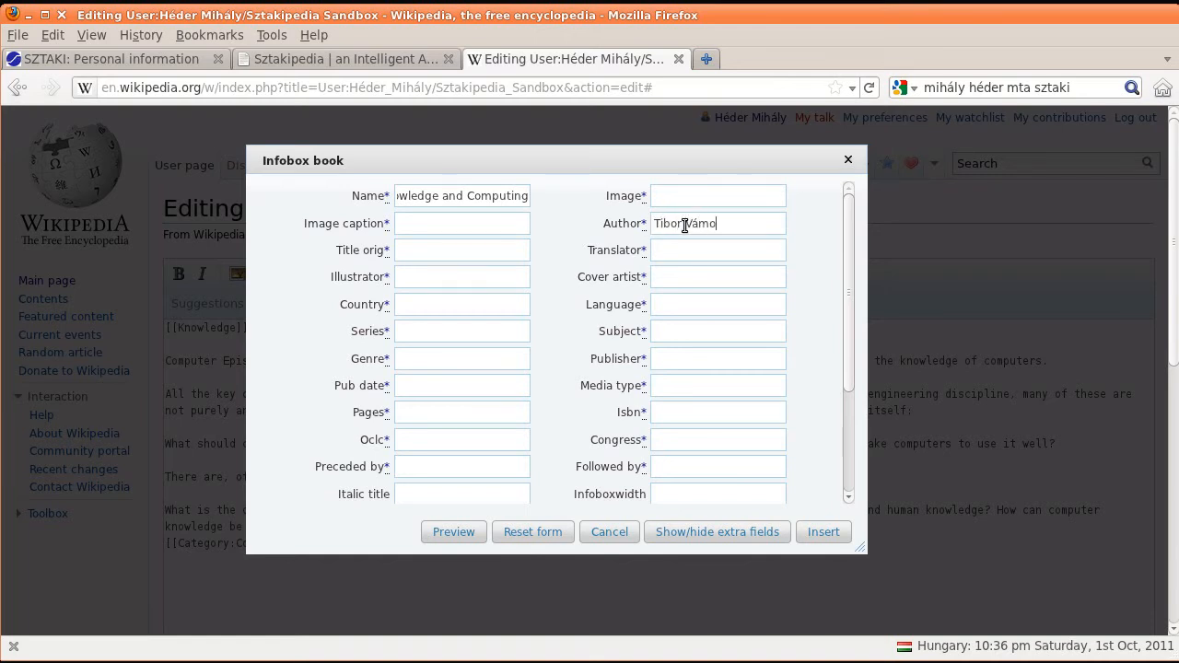
pyautogui.write('s')
pyautogui.click(430, 385)
pyautogui.write('2010 ')
pyautogui.write('Hungar')
pyautogui.write('y, USA')
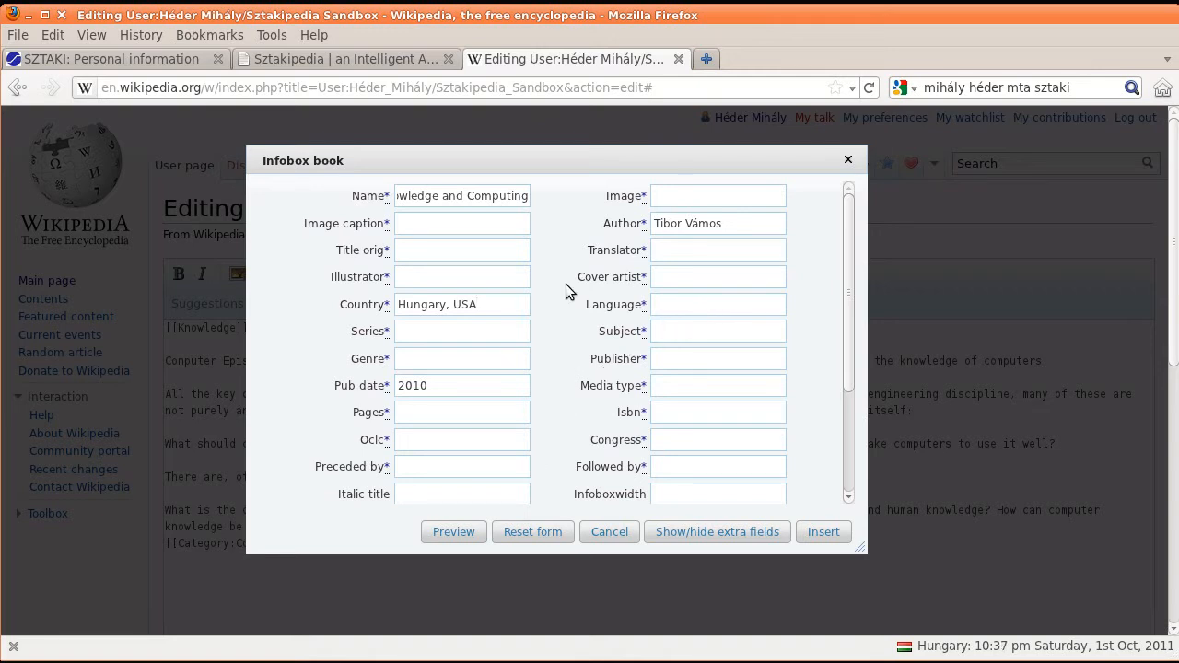
# Step: Preview the book infobox's wikitext and parsed form, and insert the infobox into the article
pyautogui.moveTo(849, 235); pyautogui.dragTo(606, 446)
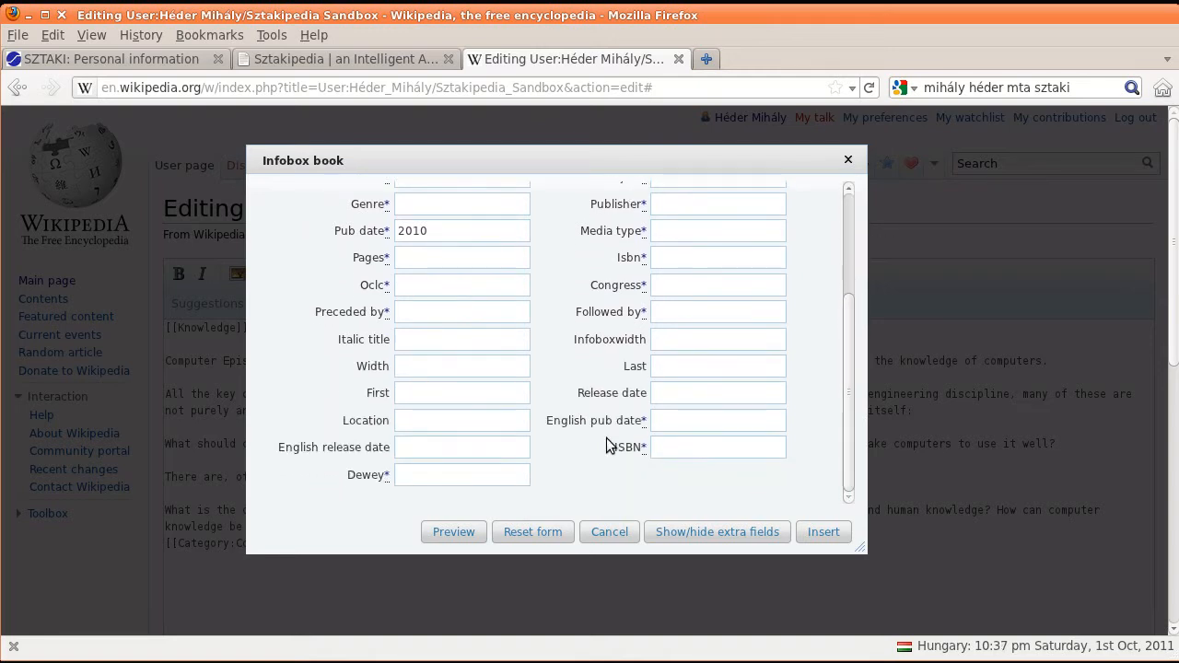
pyautogui.click(460, 531)
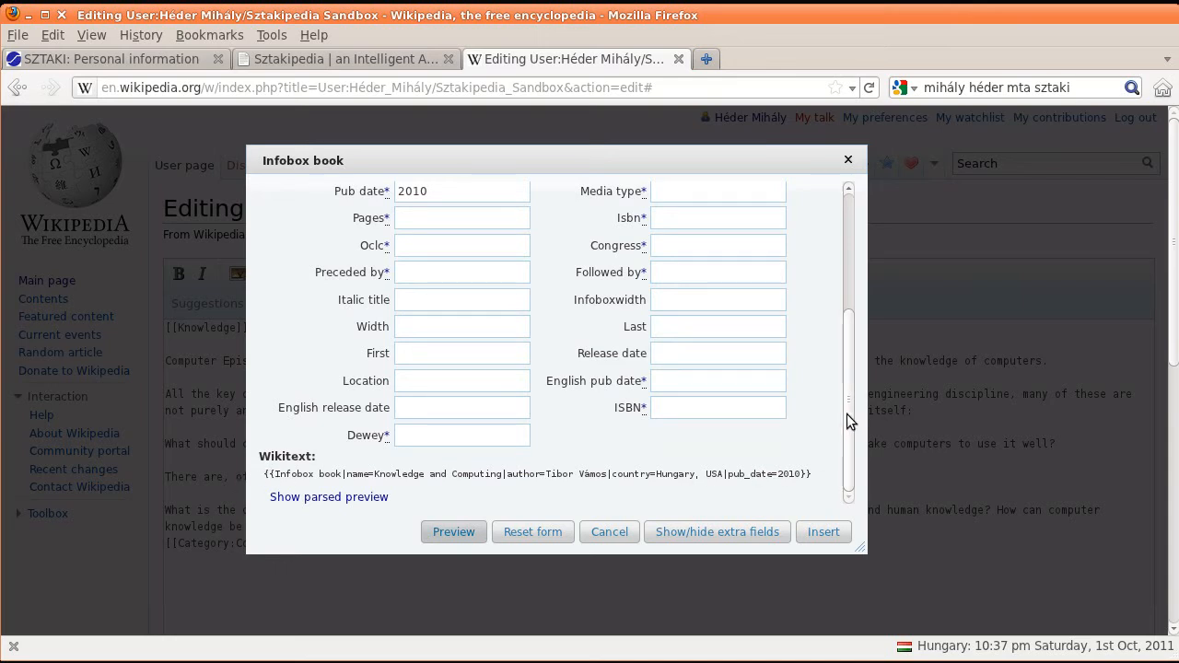
pyautogui.click(361, 499)
pyautogui.scroll(-3, 848, 364)
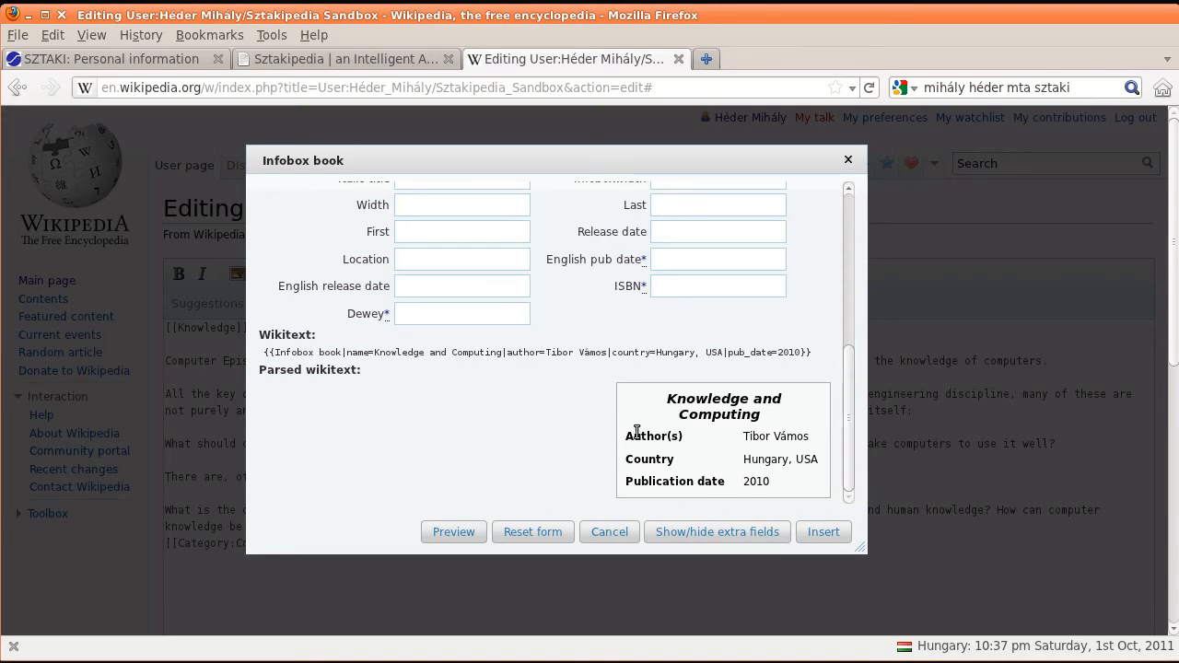
pyautogui.click(829, 532)
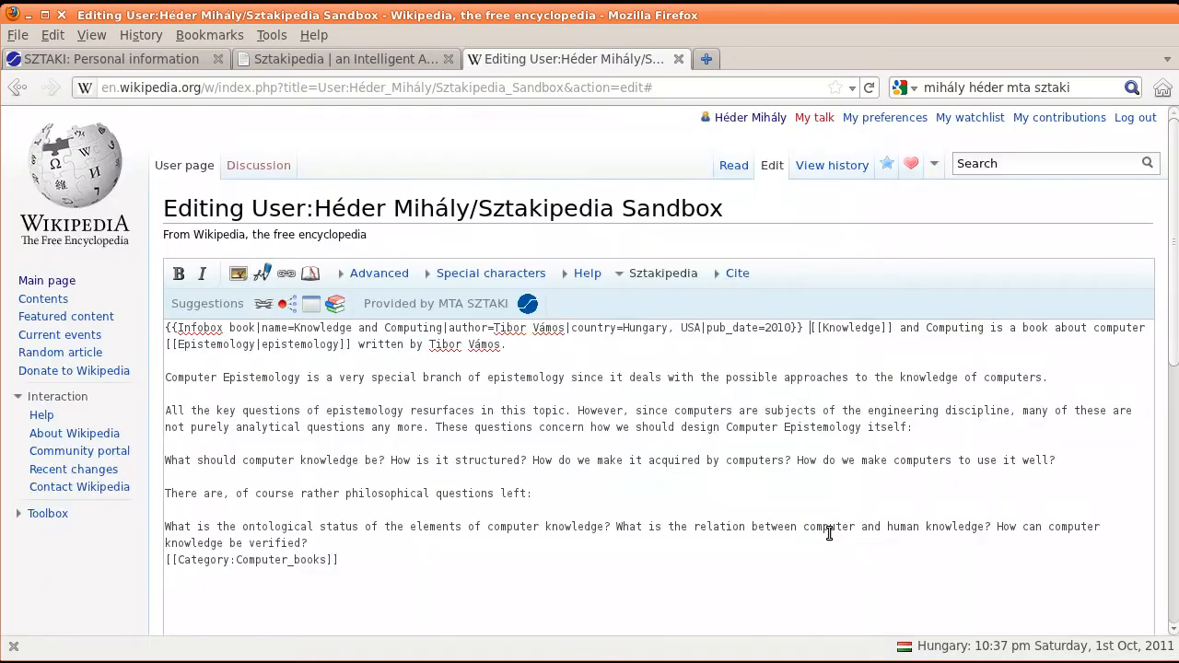
# Step: Browse the book suggestions for the article and search them for books by author Lenat, including the article text
pyautogui.click(335, 304)
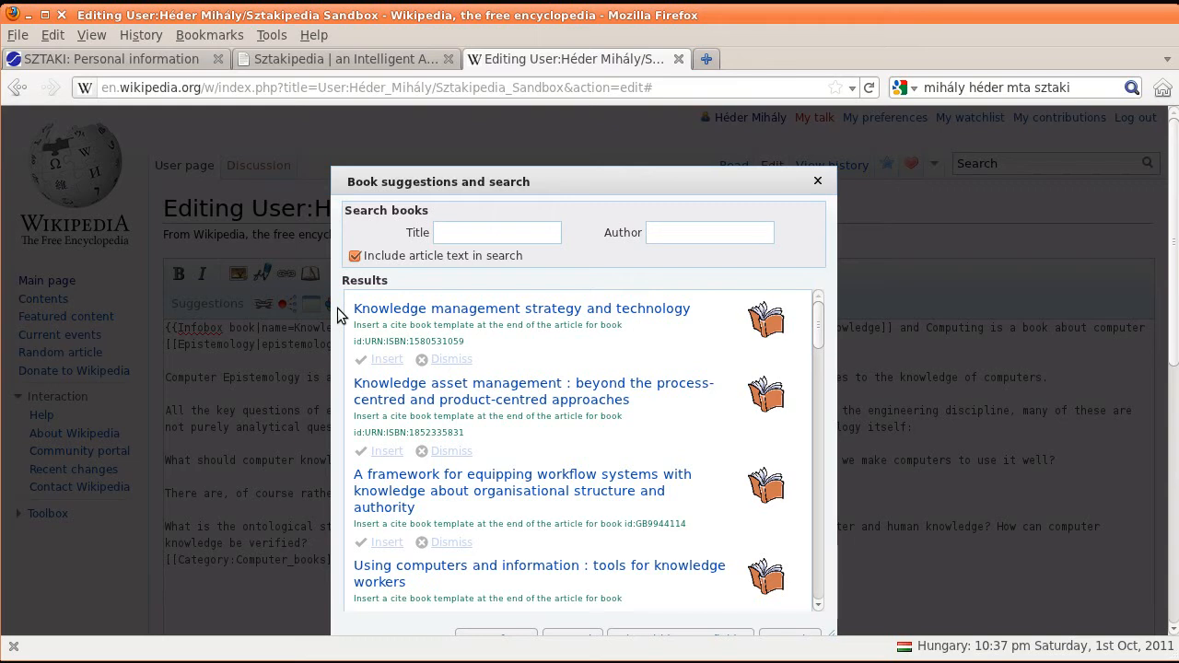
pyautogui.moveTo(444, 184); pyautogui.dragTo(443, 150)
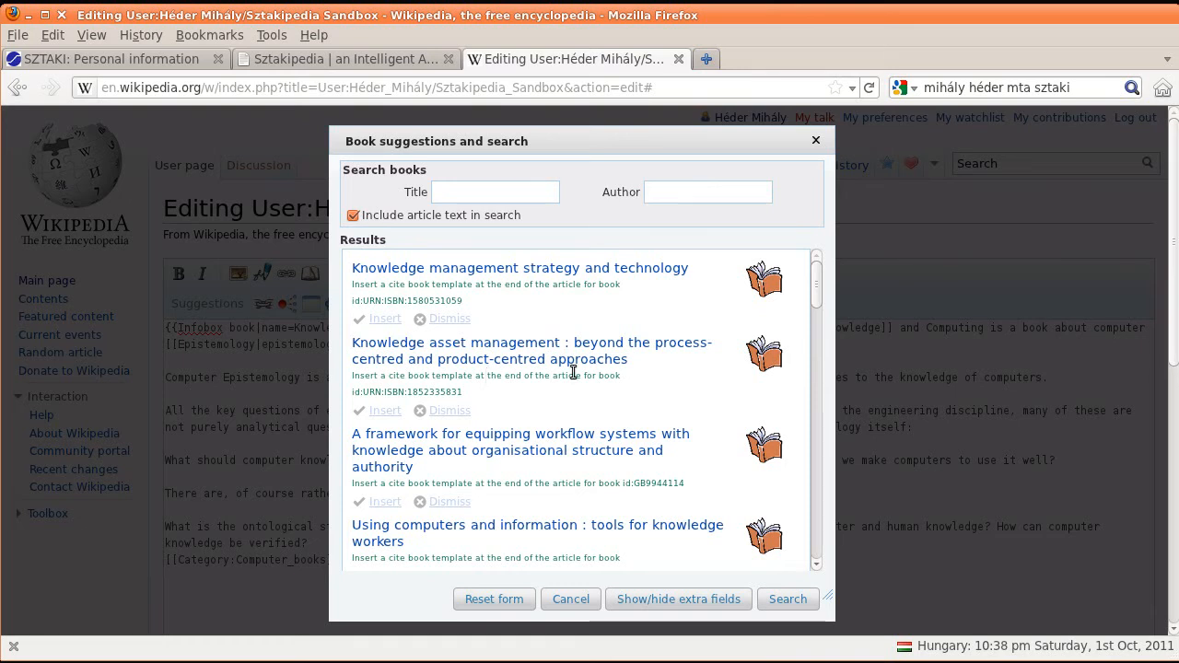
pyautogui.moveTo(821, 282); pyautogui.dragTo(803, 373)
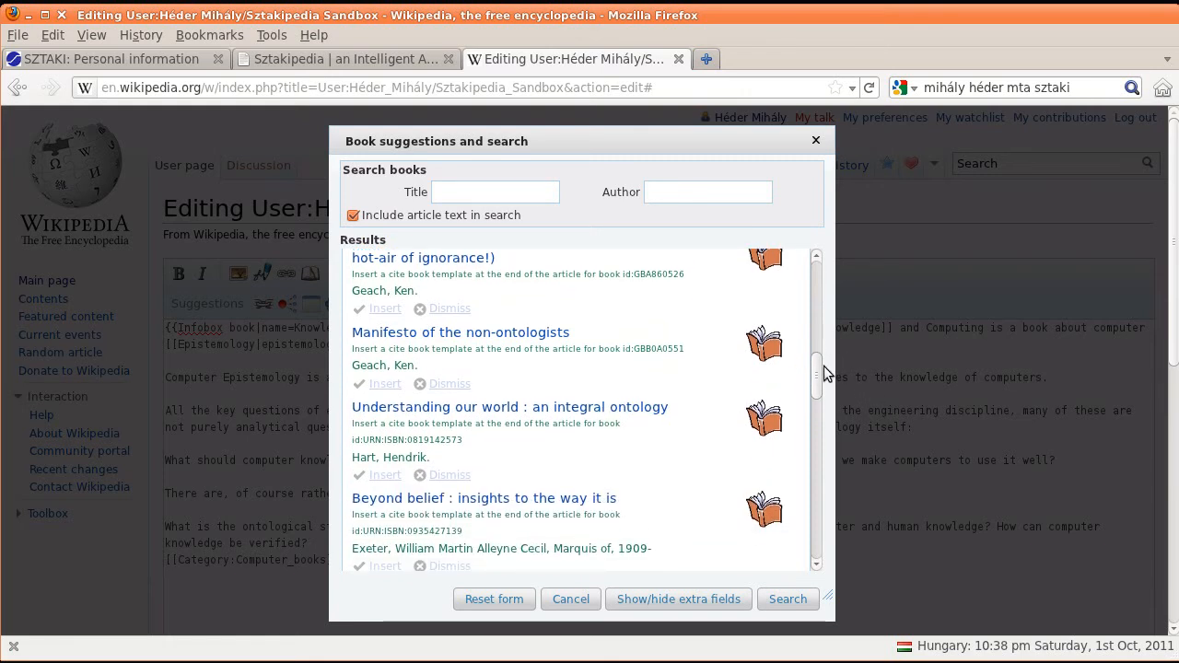
pyautogui.moveTo(814, 373); pyautogui.dragTo(805, 258)
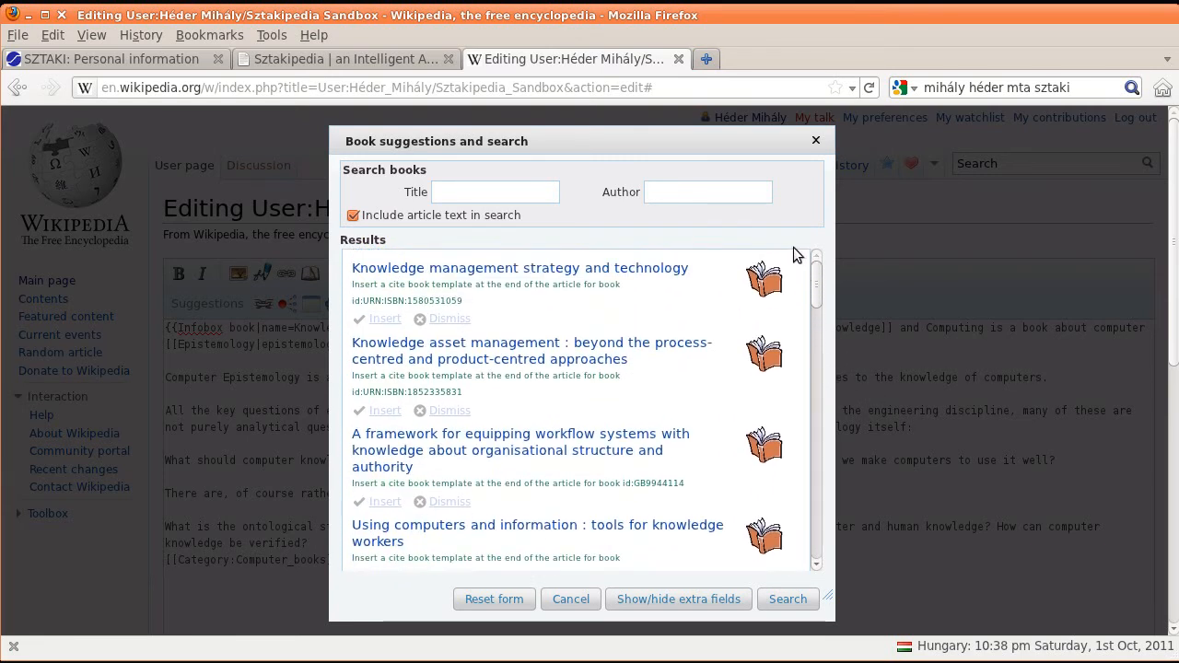
pyautogui.click(696, 188)
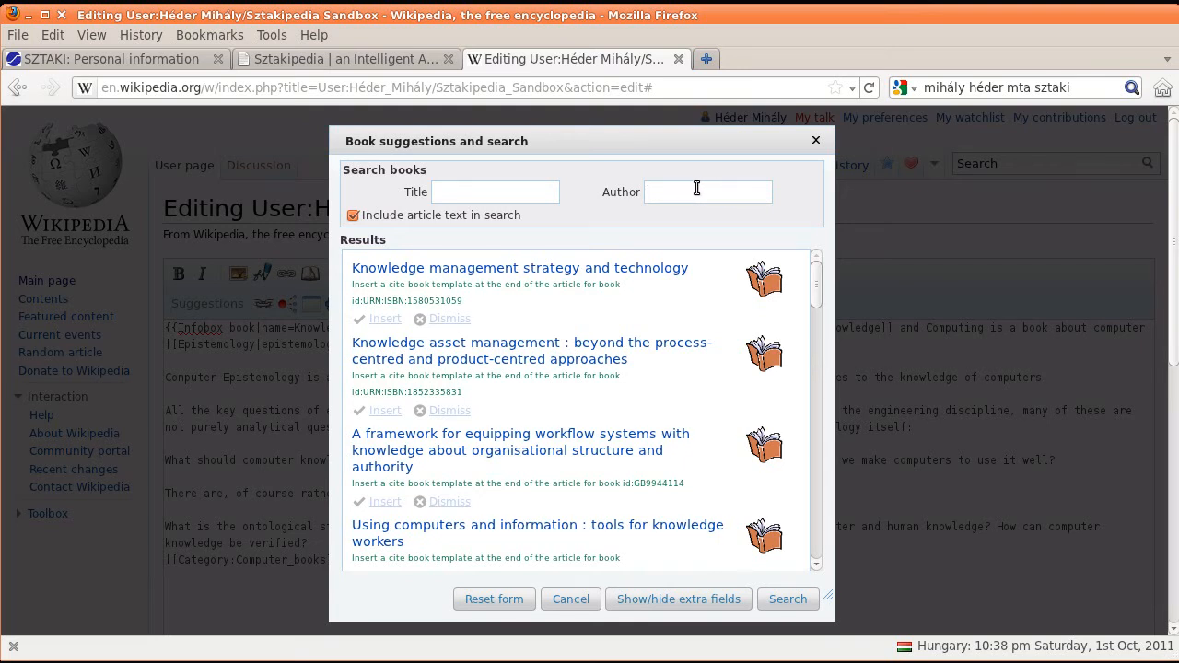
pyautogui.write('Lenat')
pyautogui.click(802, 600)
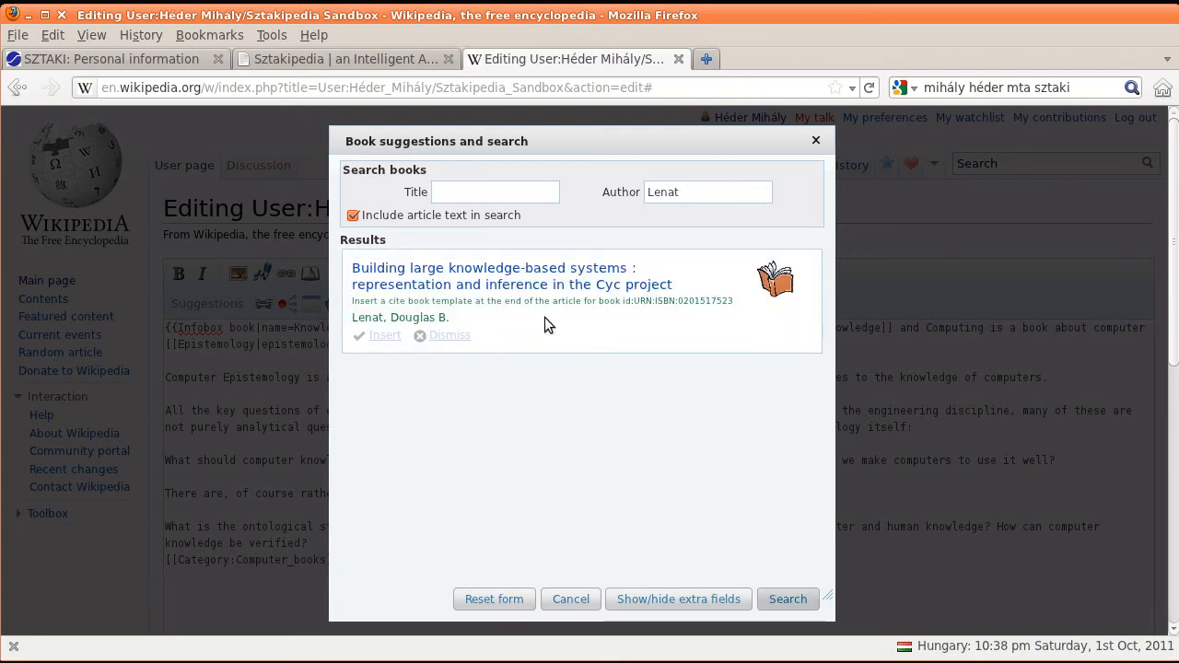
# Step: Preview and insert the book citation for "Building large knowledge-based systems : representation and inference in the Cyc project"
pyautogui.click(377, 336)
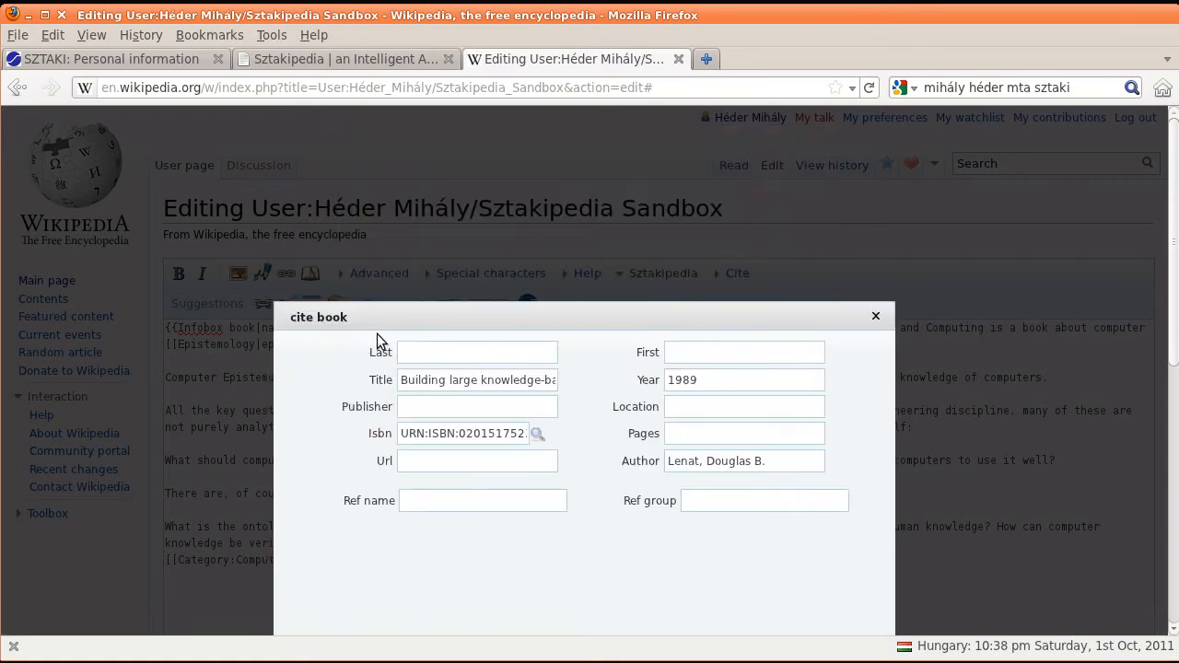
pyautogui.moveTo(440, 314); pyautogui.dragTo(427, 204)
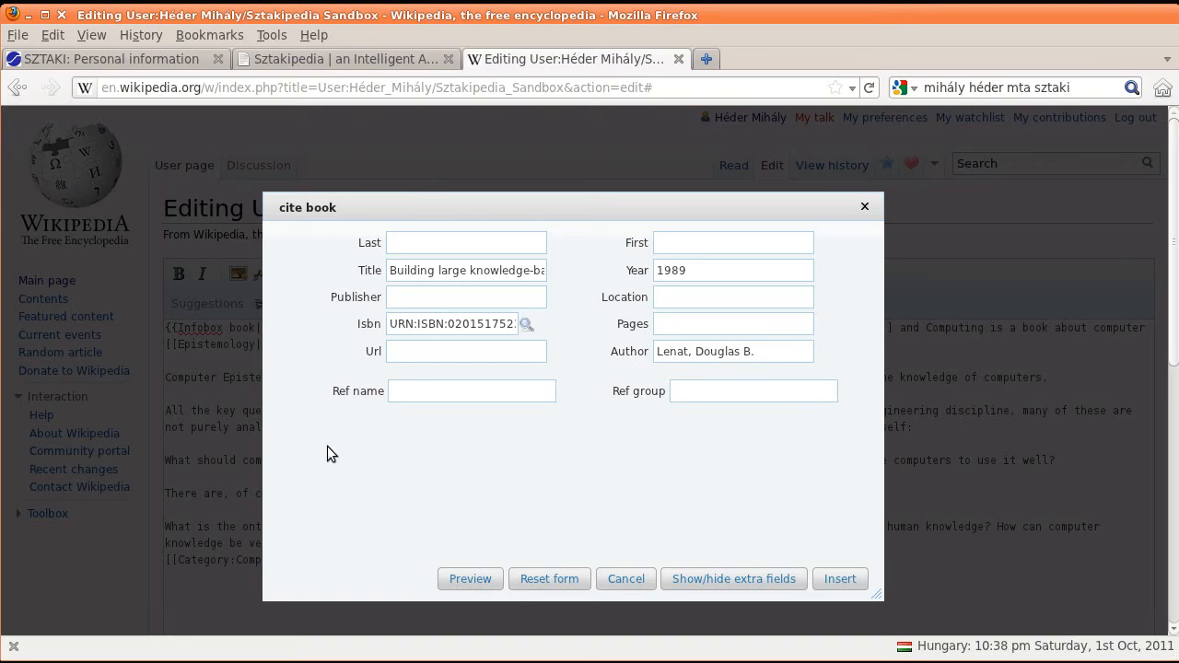
pyautogui.click(464, 577)
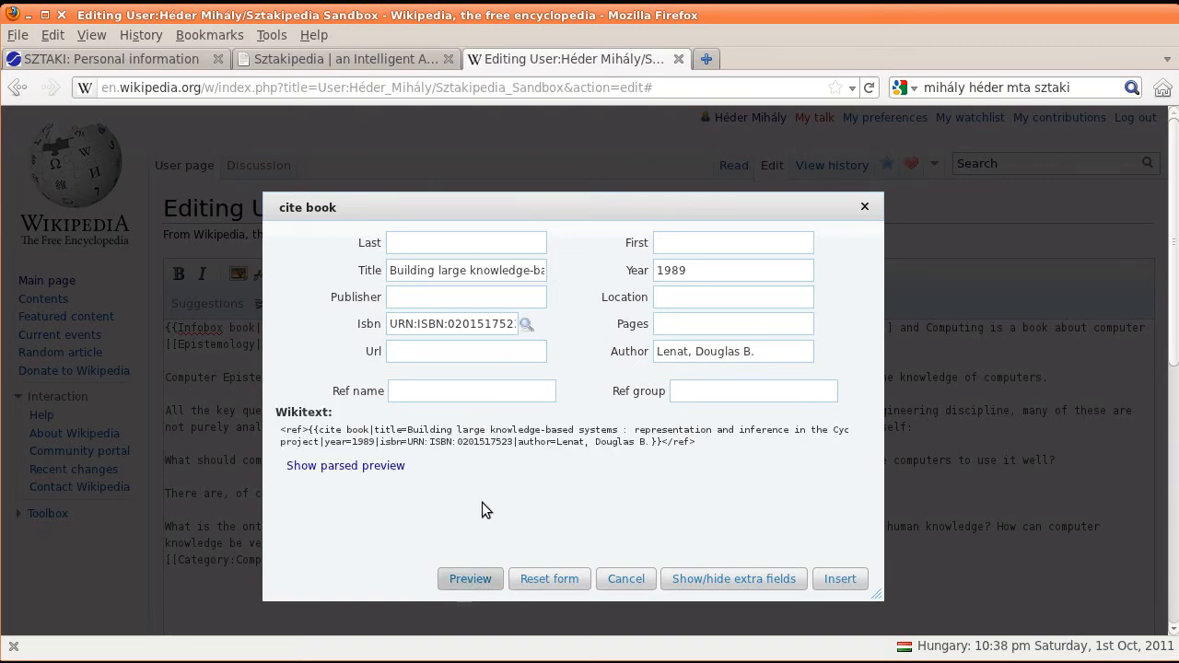
pyautogui.click(358, 467)
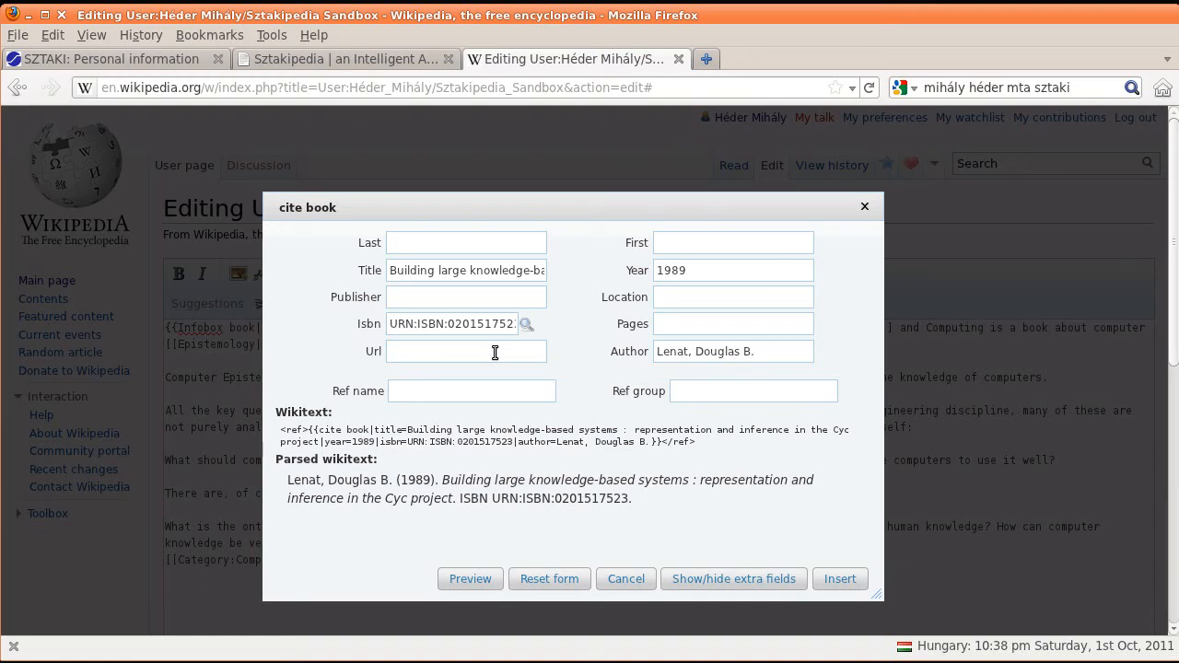
pyautogui.click(833, 577)
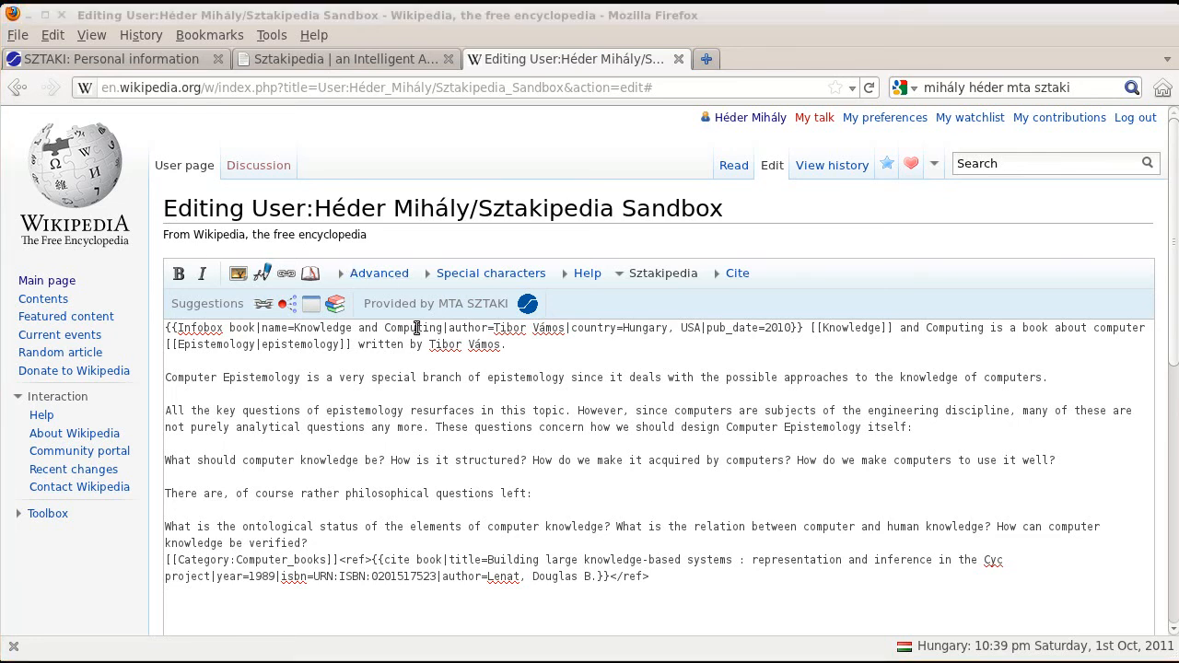
# Step: Add the {{reflist}} template on its own line at the end of the article
pyautogui.click(387, 483)
pyautogui.scroll(-2, 532, 509)
pyautogui.hotkey('ctrl', 'End')
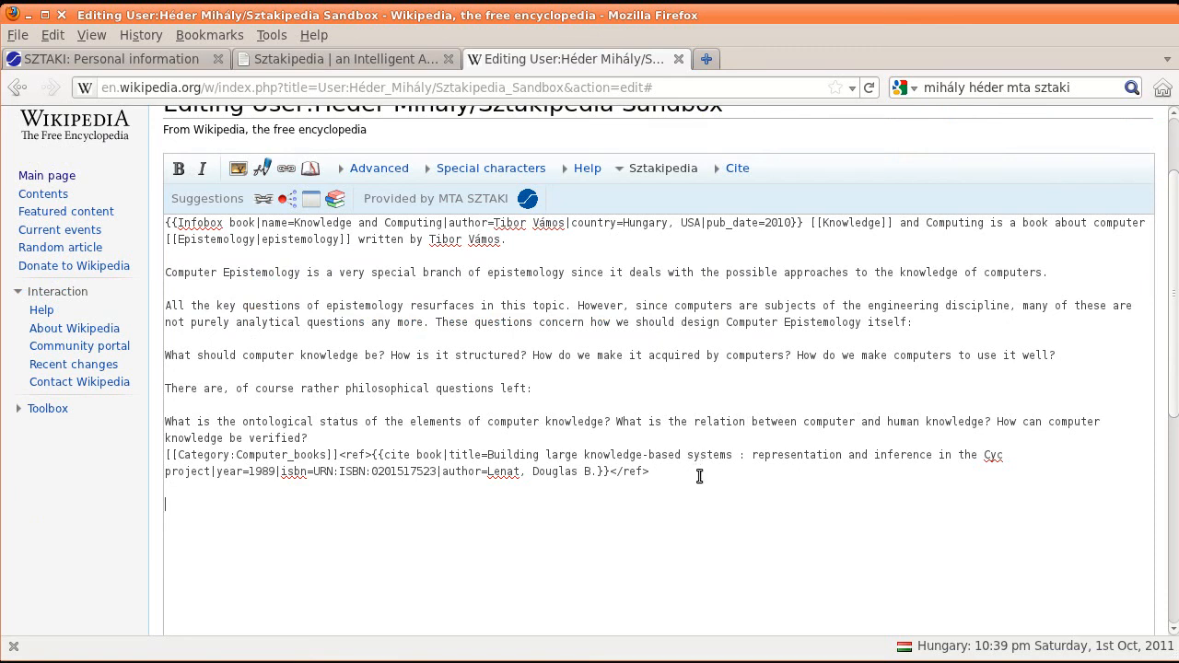
pyautogui.write('{{f')
pyautogui.write('eflist')
pyautogui.write('}}')
pyautogui.scroll(-5, 658, 470)
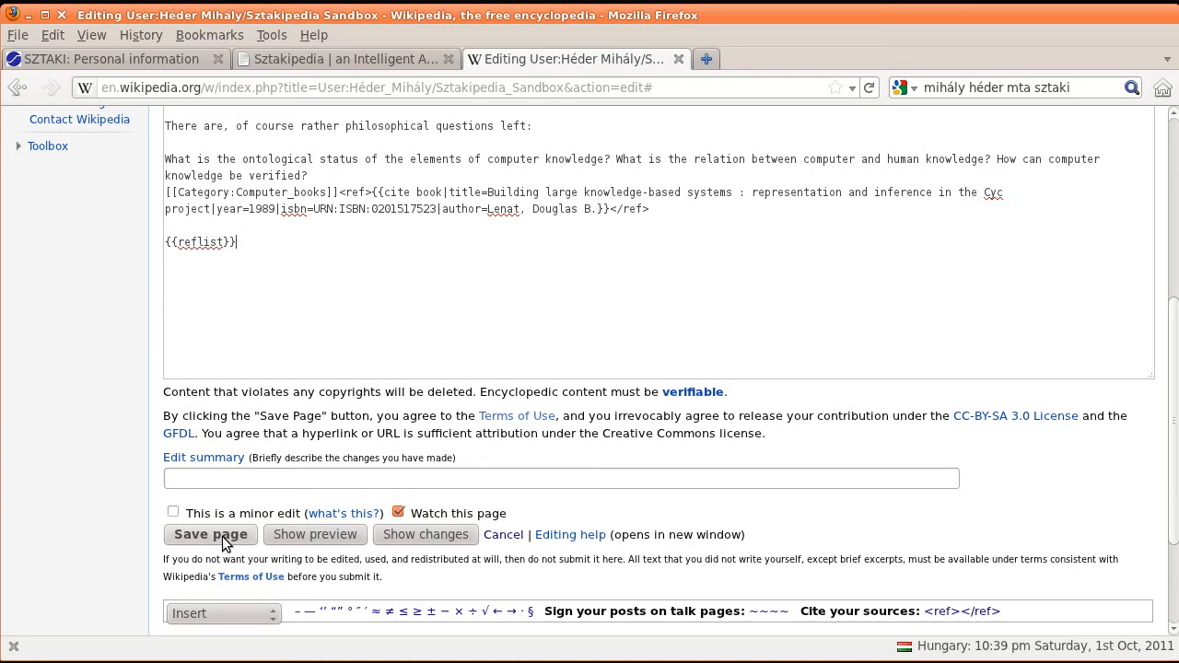
# Step: Save the edited sandbox article
pyautogui.click(224, 542)
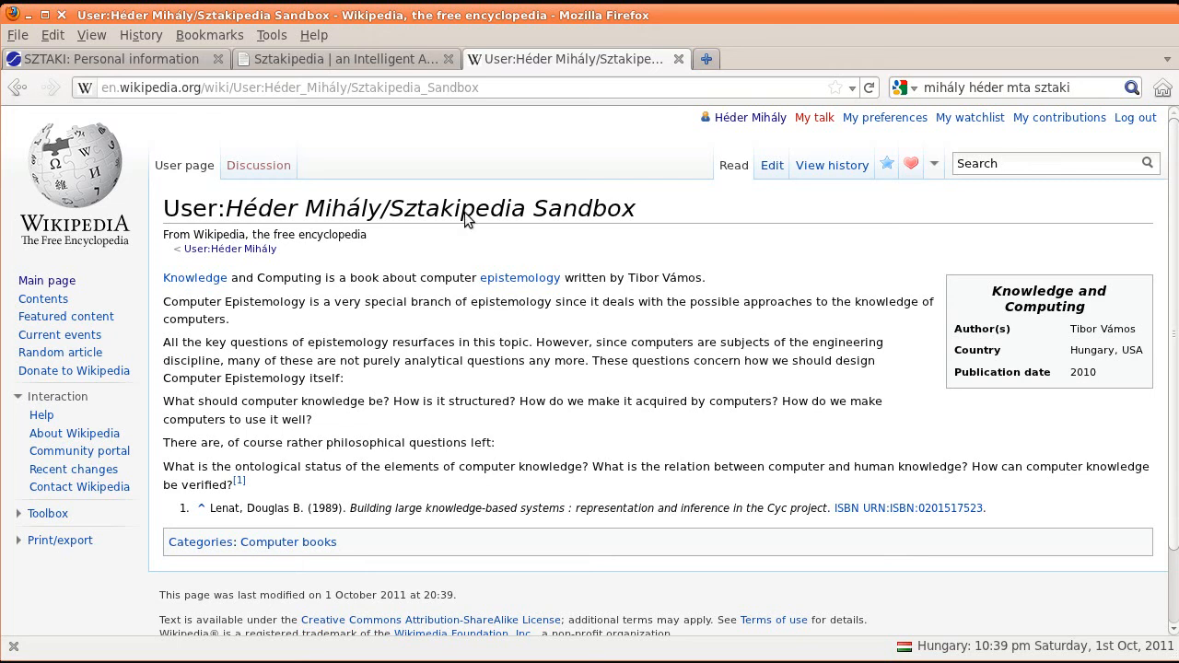
# Step: Switch to the Sztakipedia site and read the "Try it with your Wiki account!" instructions for enabling the toolbar
pyautogui.click(339, 63)
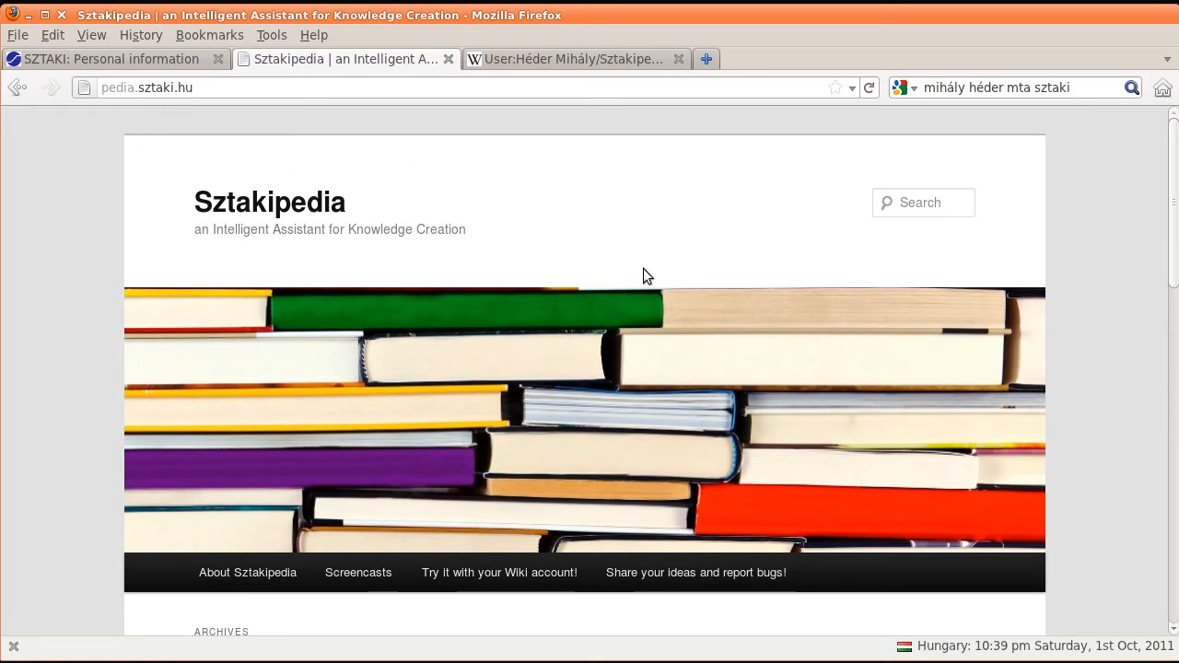
pyautogui.scroll(-5, 656, 235)
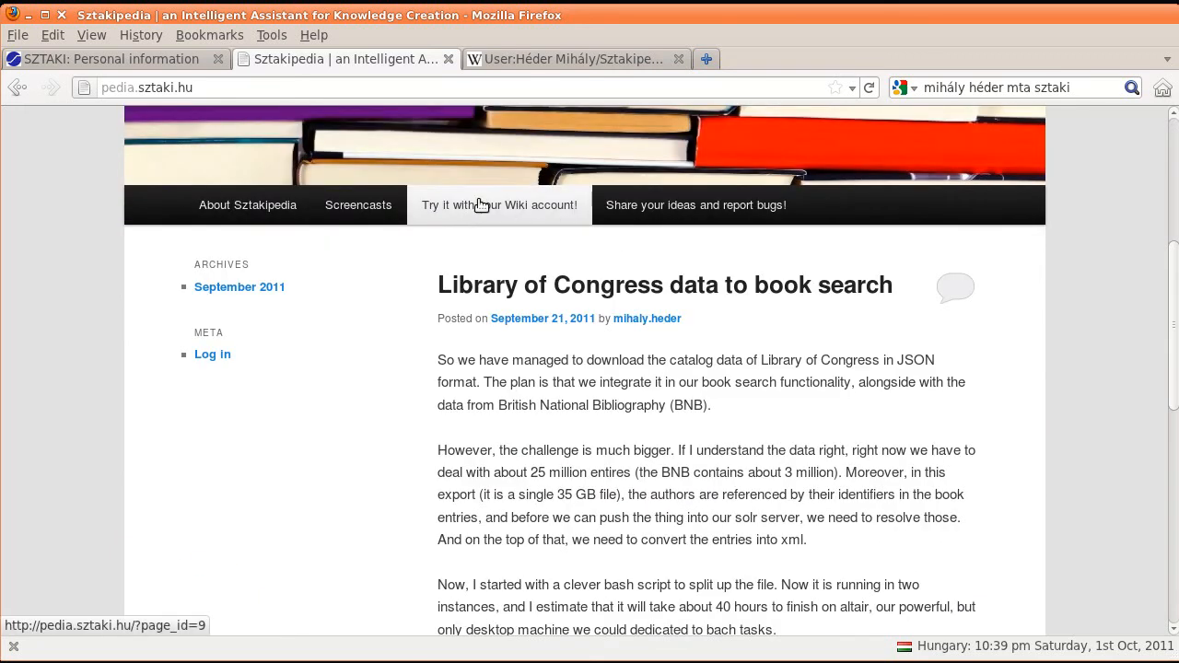
pyautogui.click(481, 204)
pyautogui.scroll(-6, 584, 376)
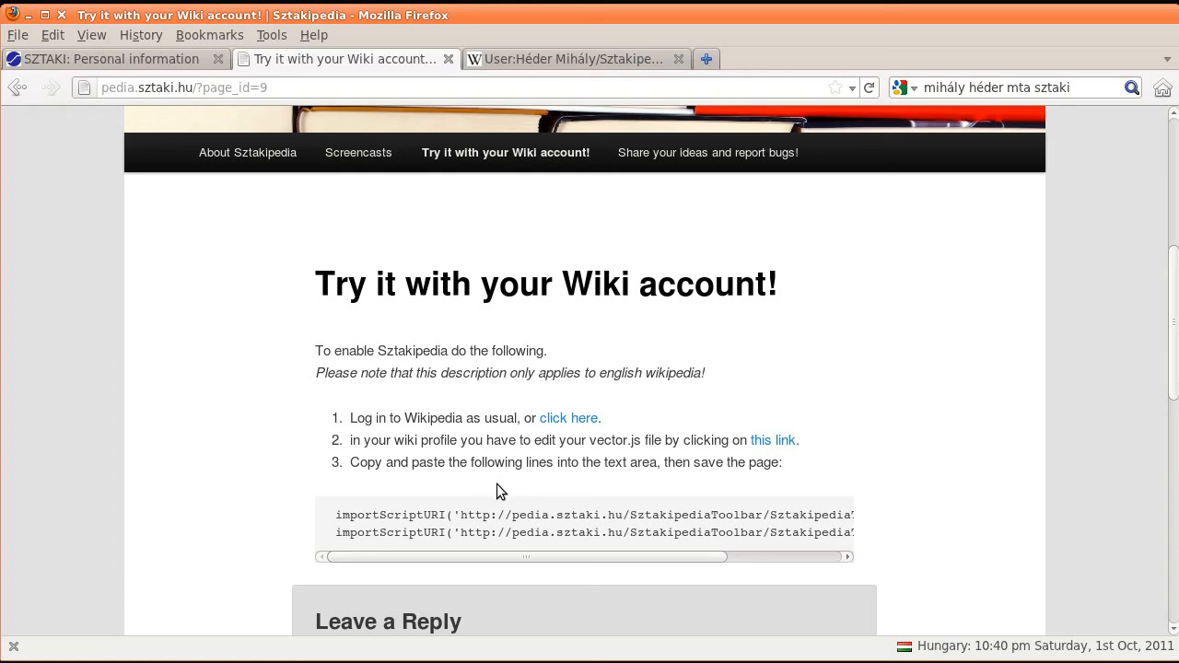
# Step: View the "Share your ideas and report bugs!" page and open the Sztakipedia toolbar project on Google Code from it
pyautogui.scroll(1, 496, 491)
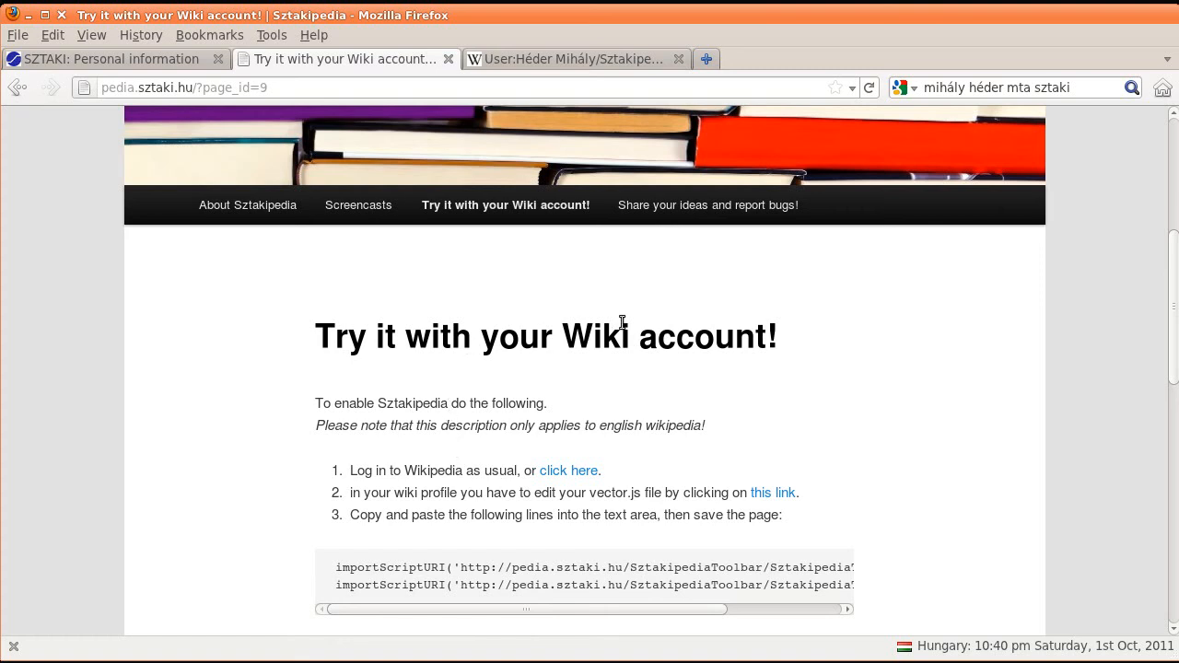
pyautogui.scroll(1, 654, 327)
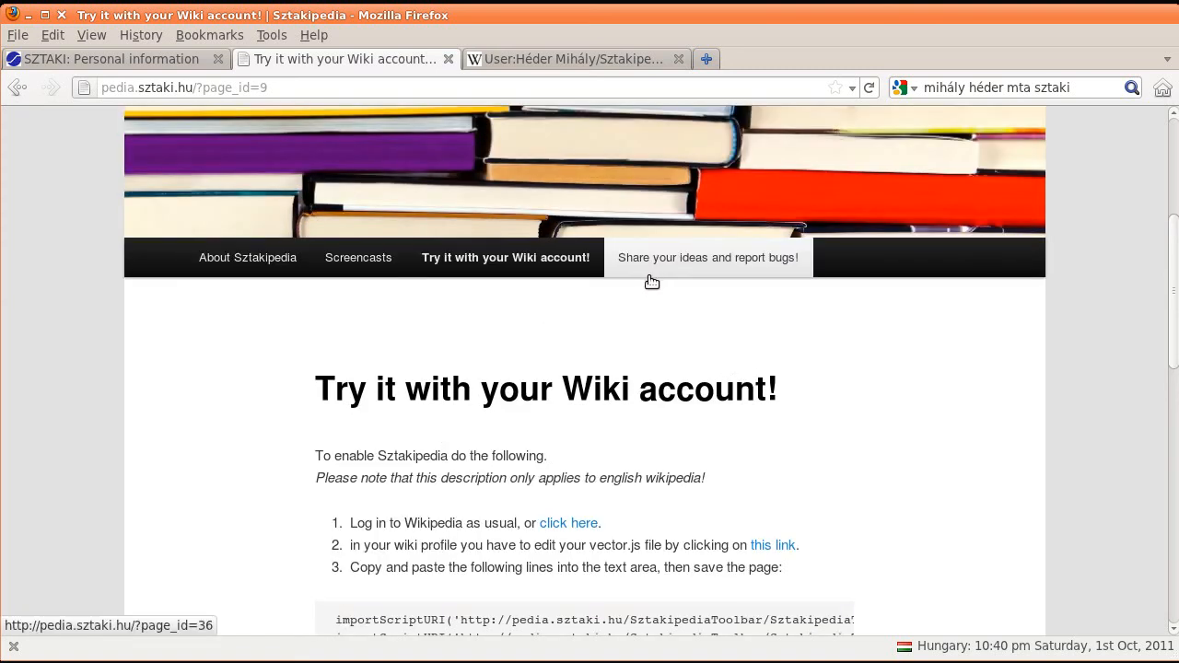
pyautogui.scroll(2, 657, 295)
pyautogui.click(676, 376)
pyautogui.scroll(-4, 828, 472)
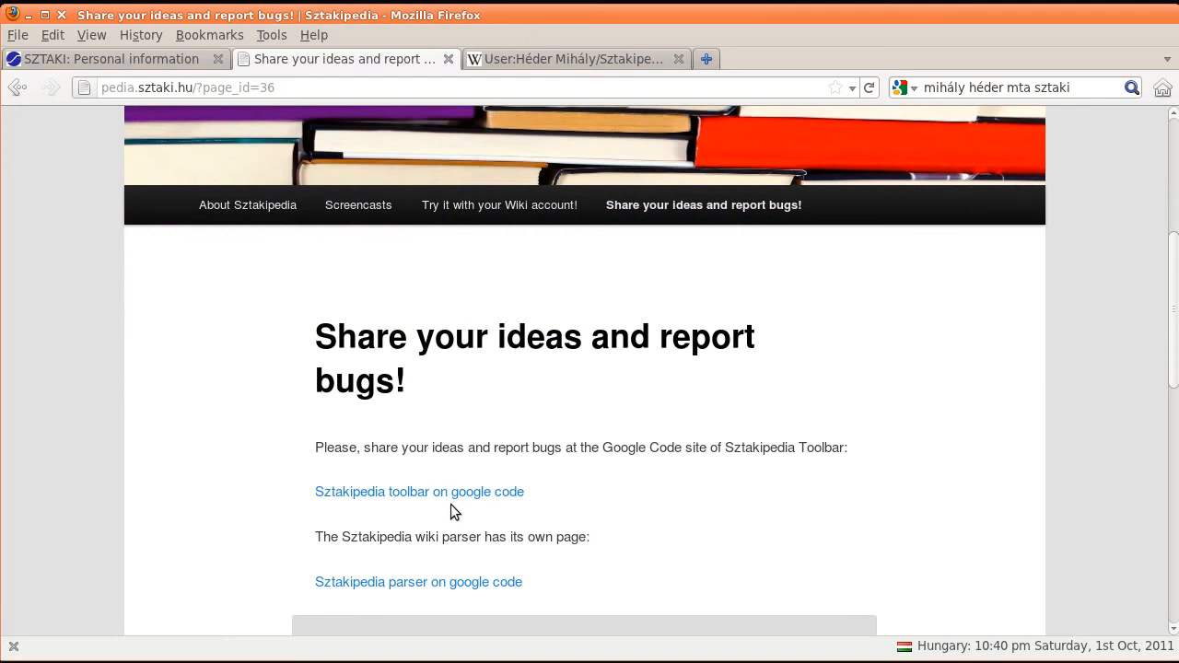
pyautogui.click(430, 494)
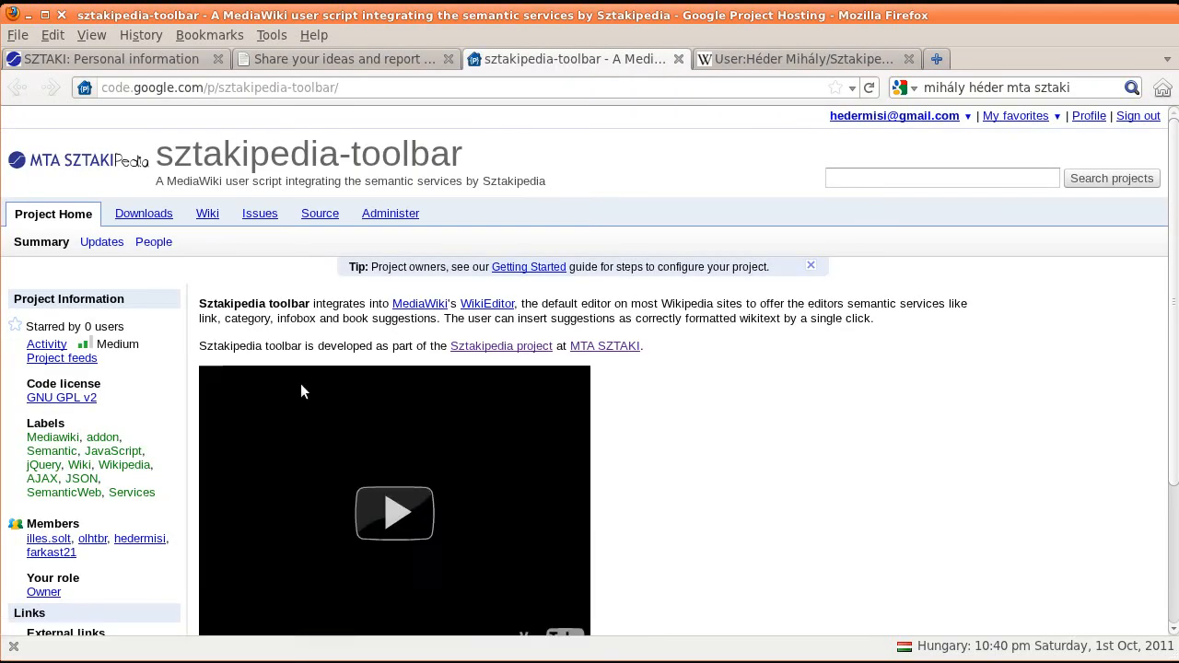
# Step: Open a new issue form for sztakipedia-toolbar, look through its report templates, and return to the project home page
pyautogui.click(270, 219)
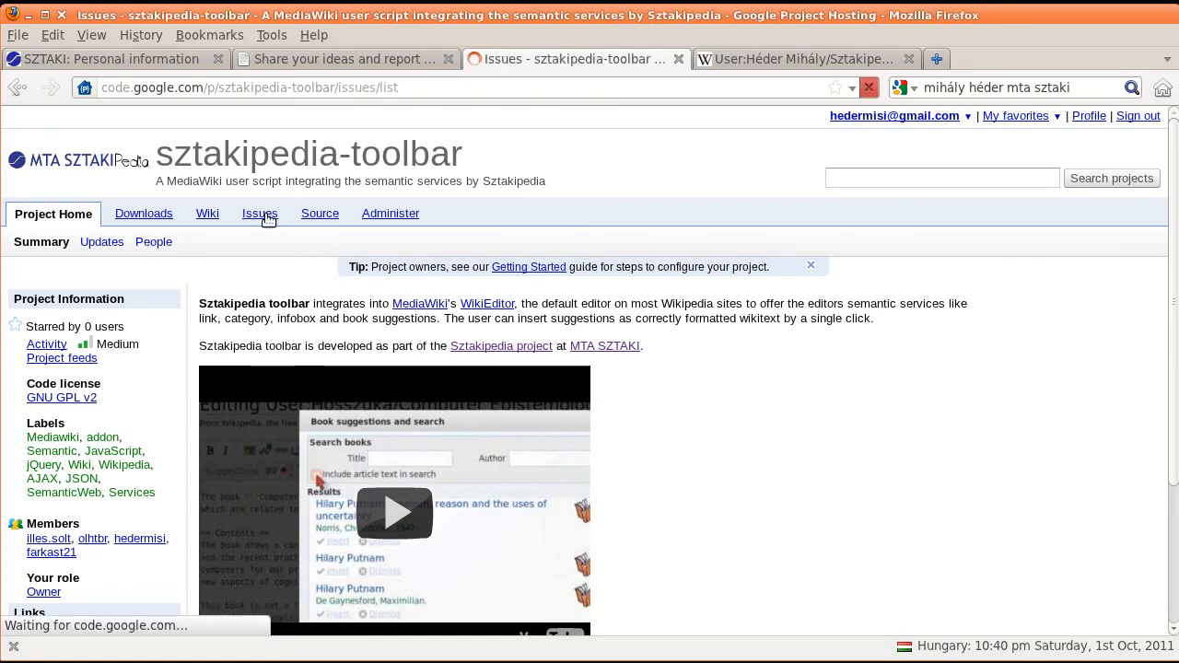
pyautogui.click(46, 243)
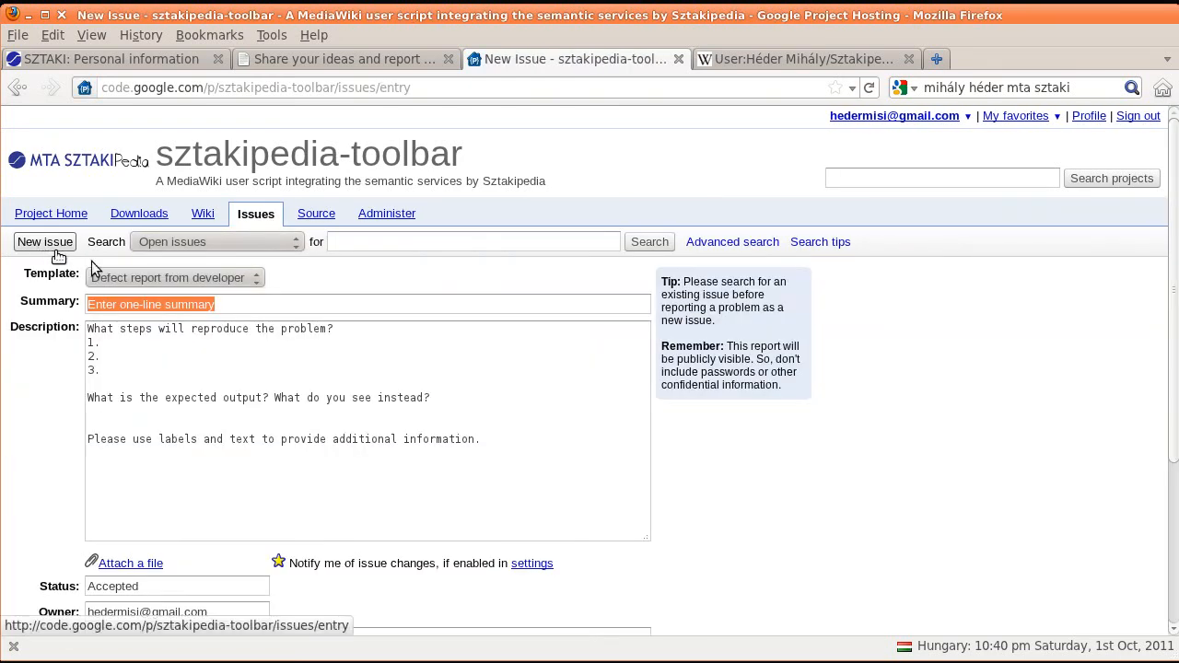
pyautogui.click(98, 275)
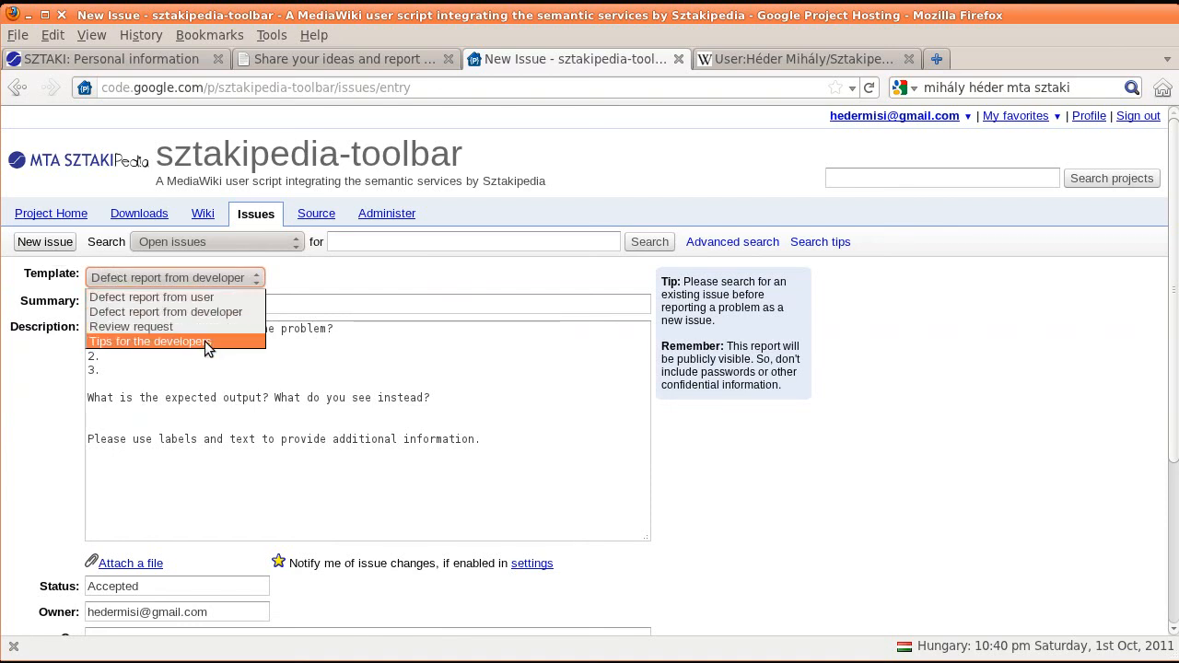
pyautogui.click(340, 264)
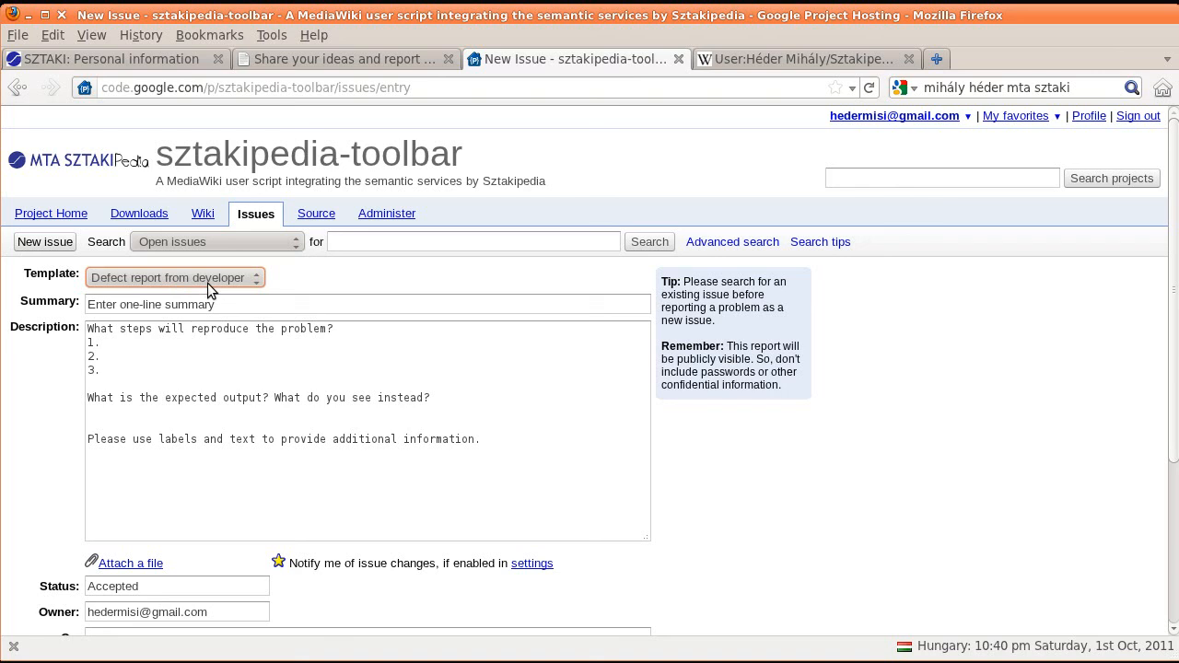
pyautogui.click(51, 218)
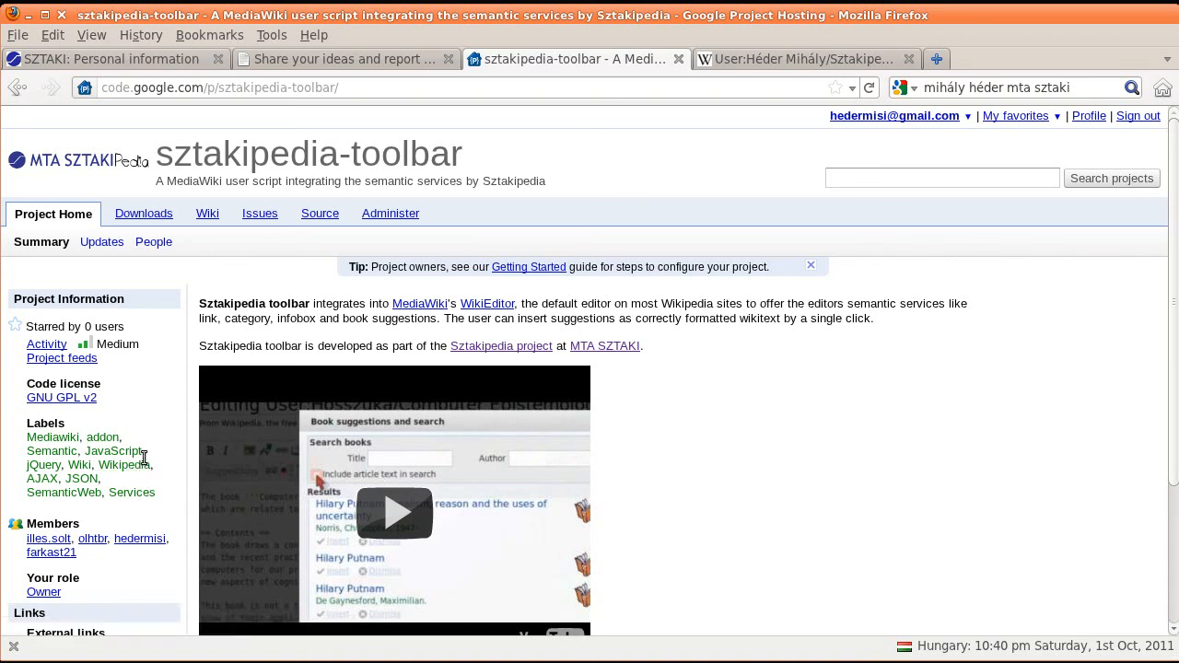
# Step: Return to the Sztakipedia site and read the About Sztakipedia page from its introduction down to how it works
pyautogui.click(332, 59)
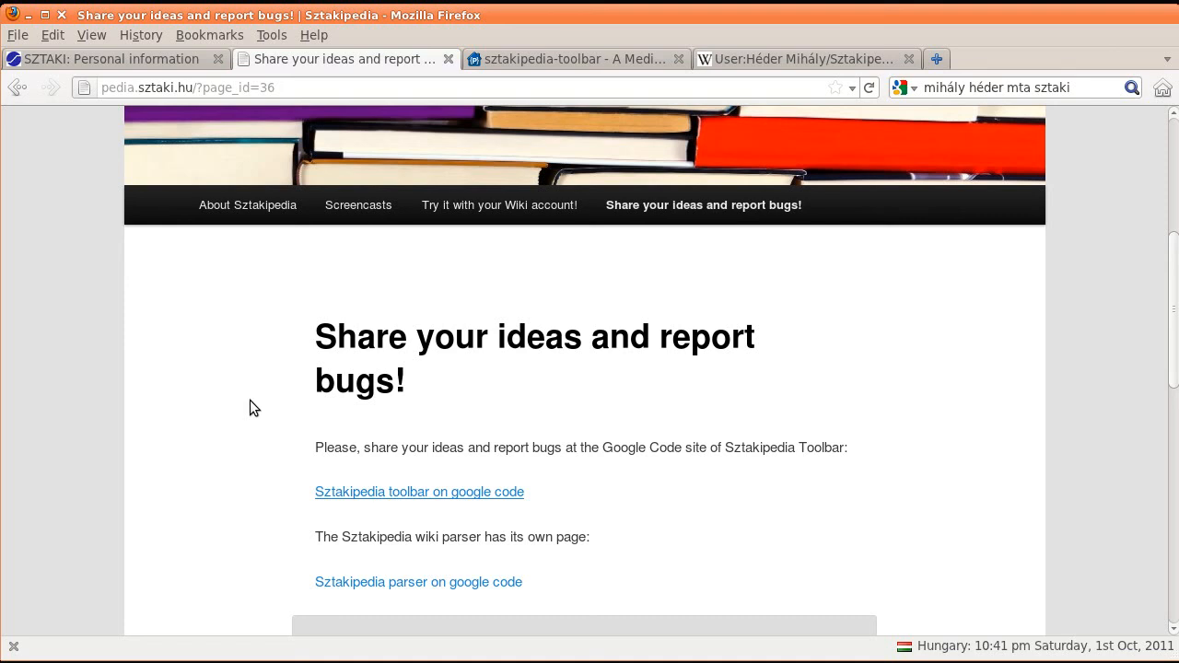
pyautogui.scroll(4, 247, 447)
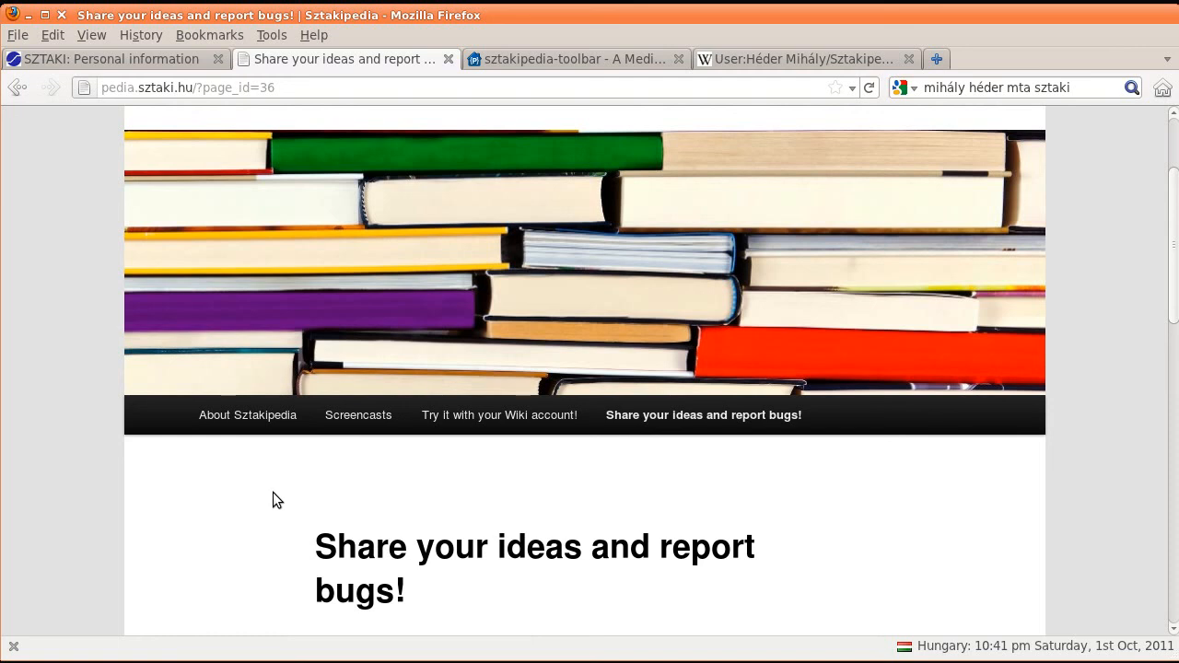
pyautogui.scroll(-4, 272, 492)
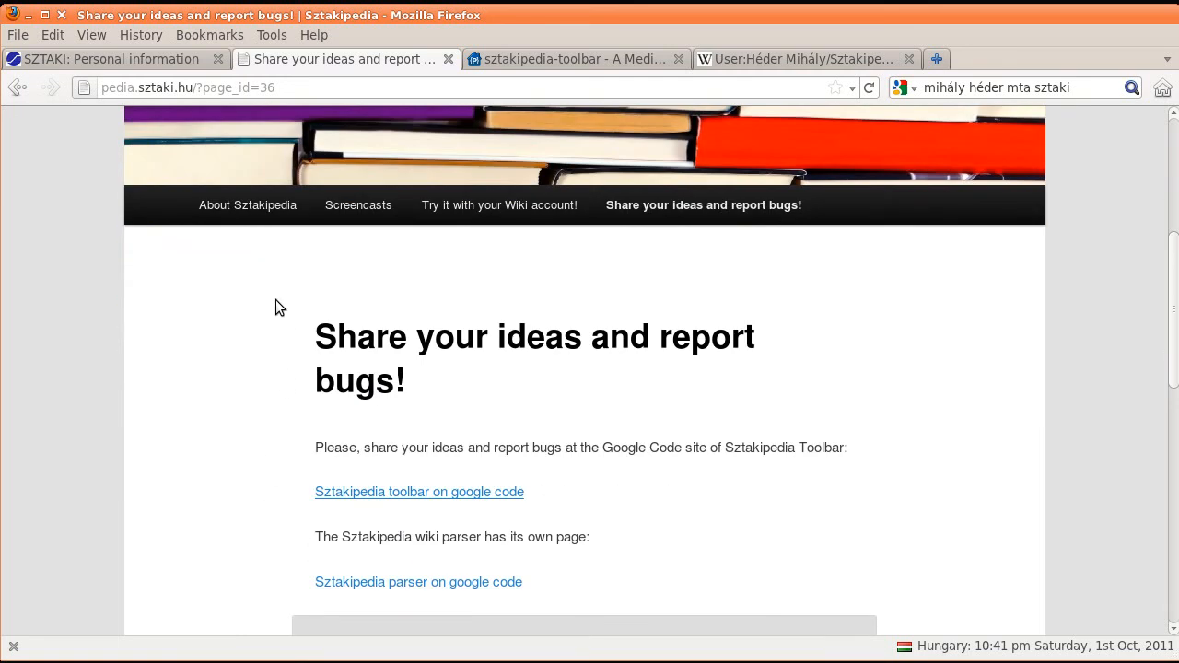
pyautogui.click(244, 205)
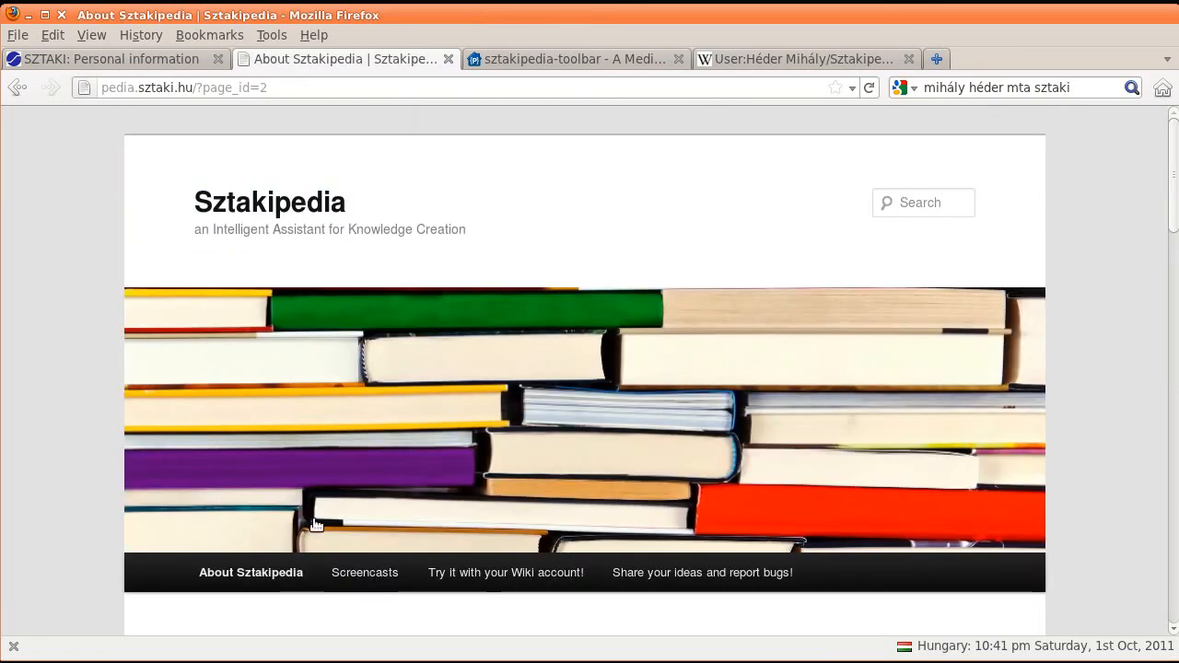
pyautogui.scroll(-2, 316, 523)
pyautogui.scroll(-3, 204, 578)
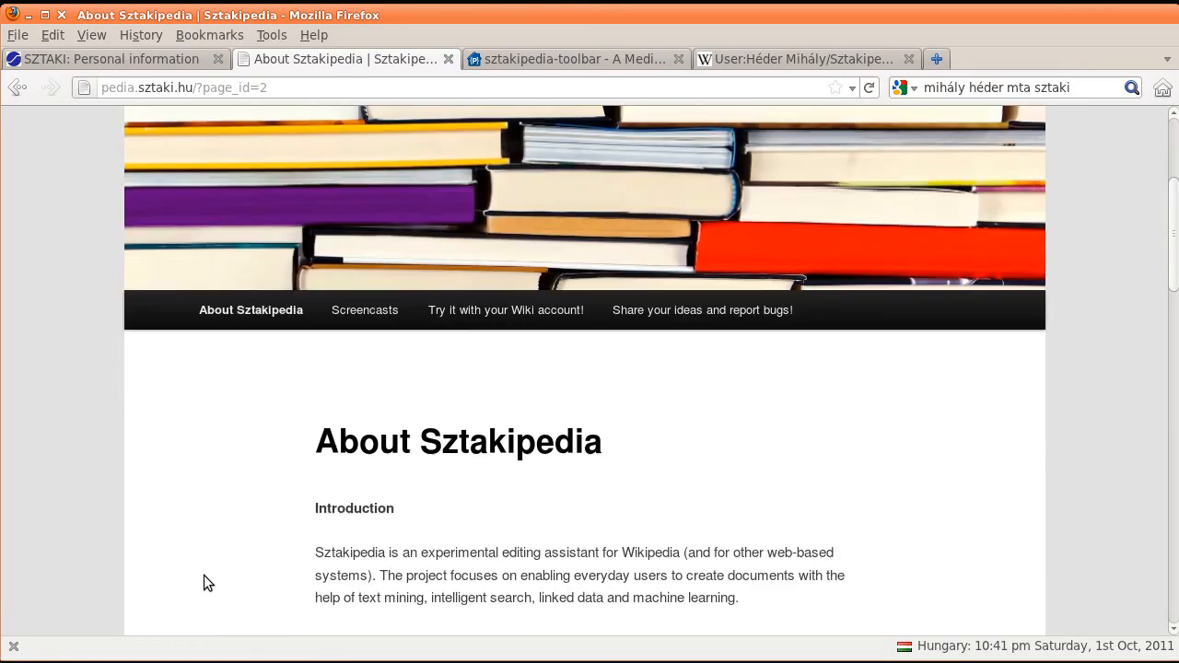
pyautogui.scroll(-5, 211, 562)
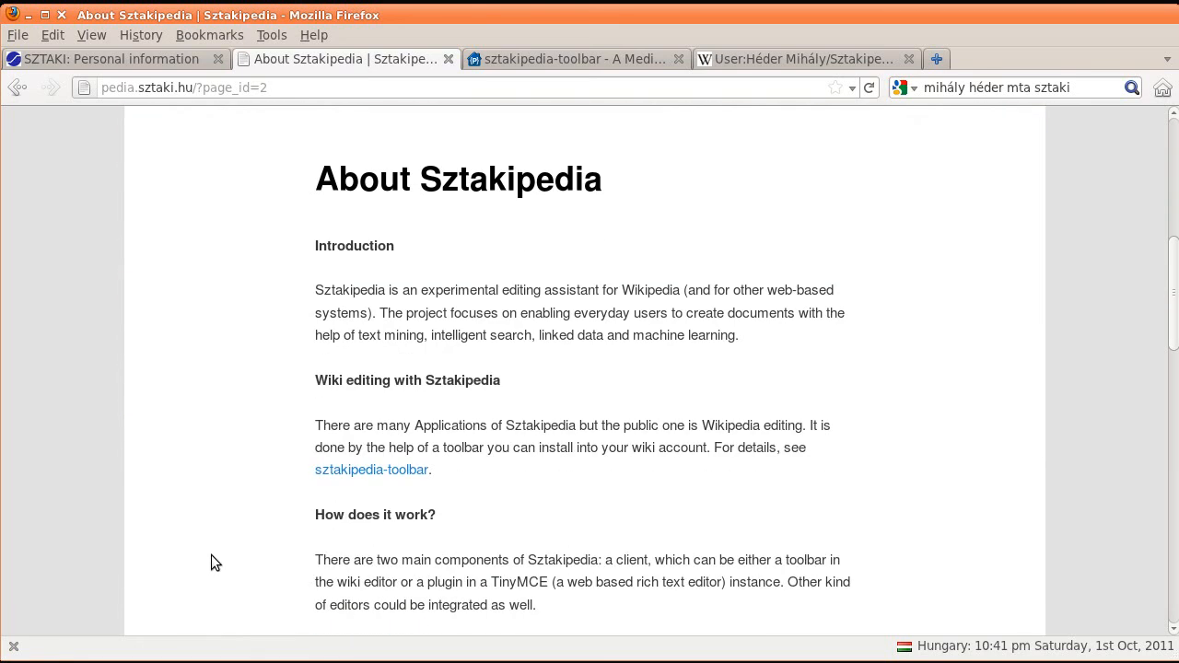